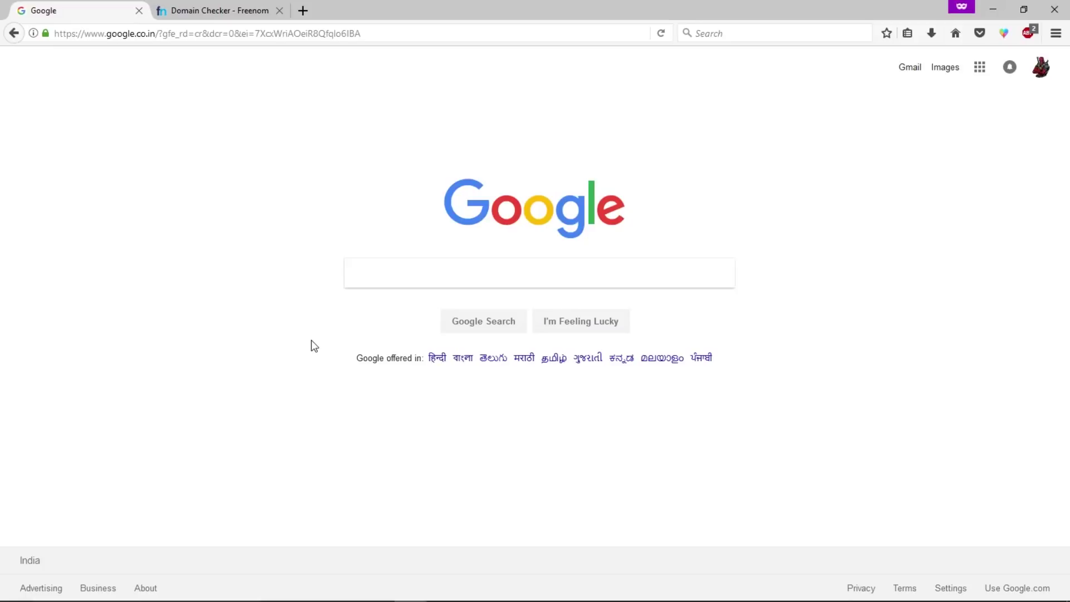
# - Switch from the Google home page to the Freenom Domain Checker tab
pyautogui.click(262, 9)
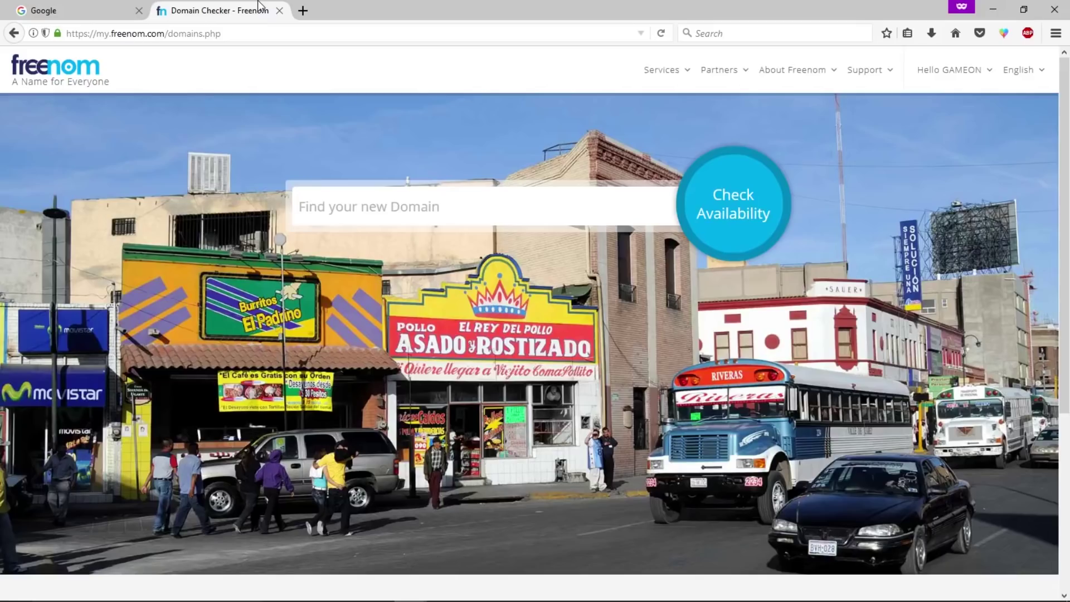
# - Search Freenom for news55 and add the free news55.cf domain to the cart
pyautogui.click(419, 208)
pyautogui.write('news55')
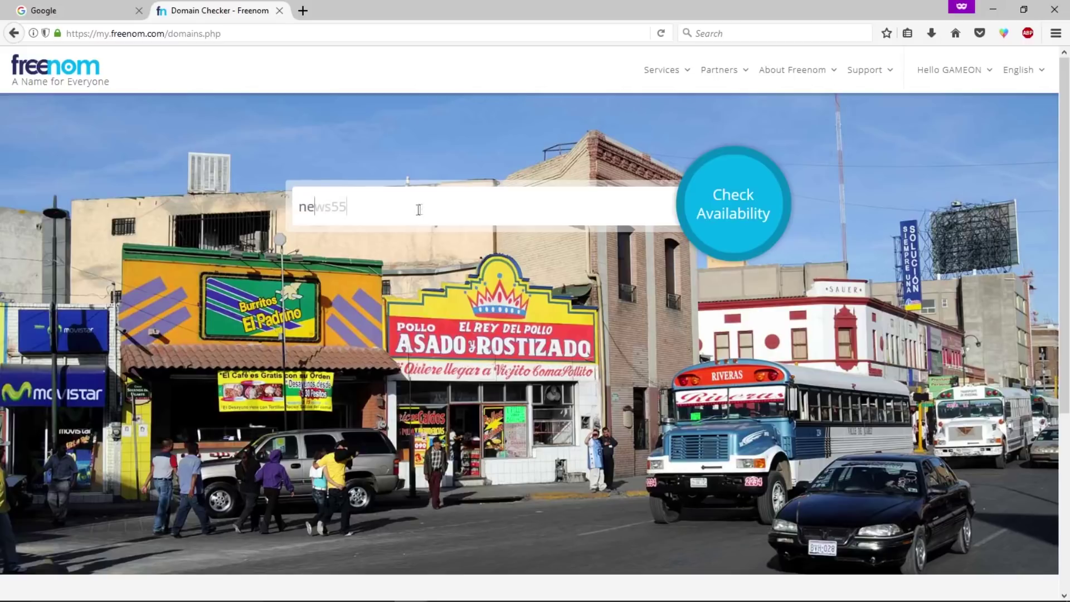
pyautogui.click(754, 215)
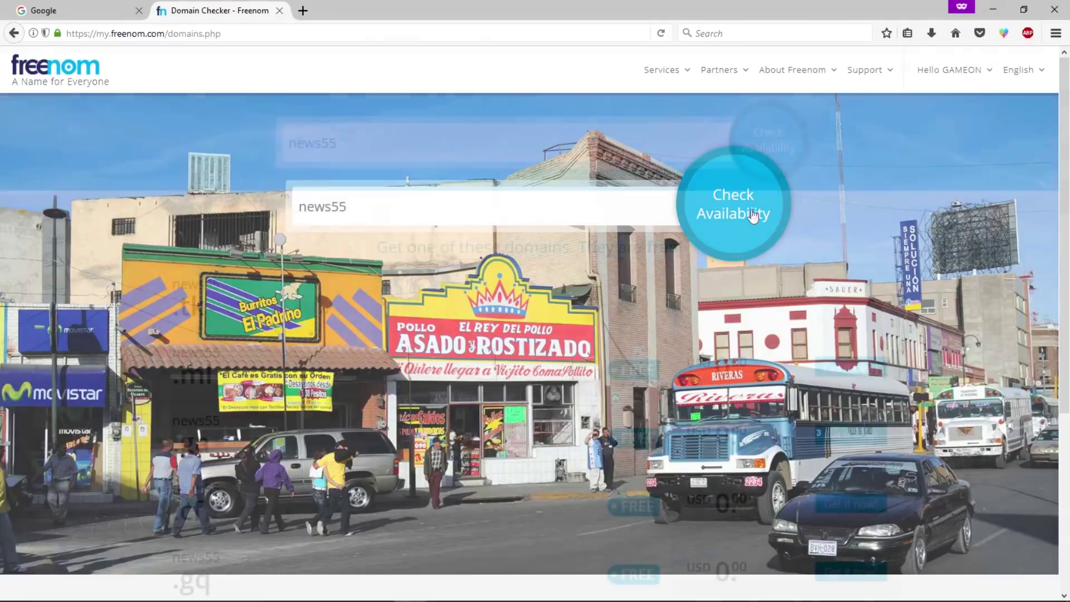
pyautogui.scroll(-5, 744, 220)
pyautogui.scroll(-2, 744, 231)
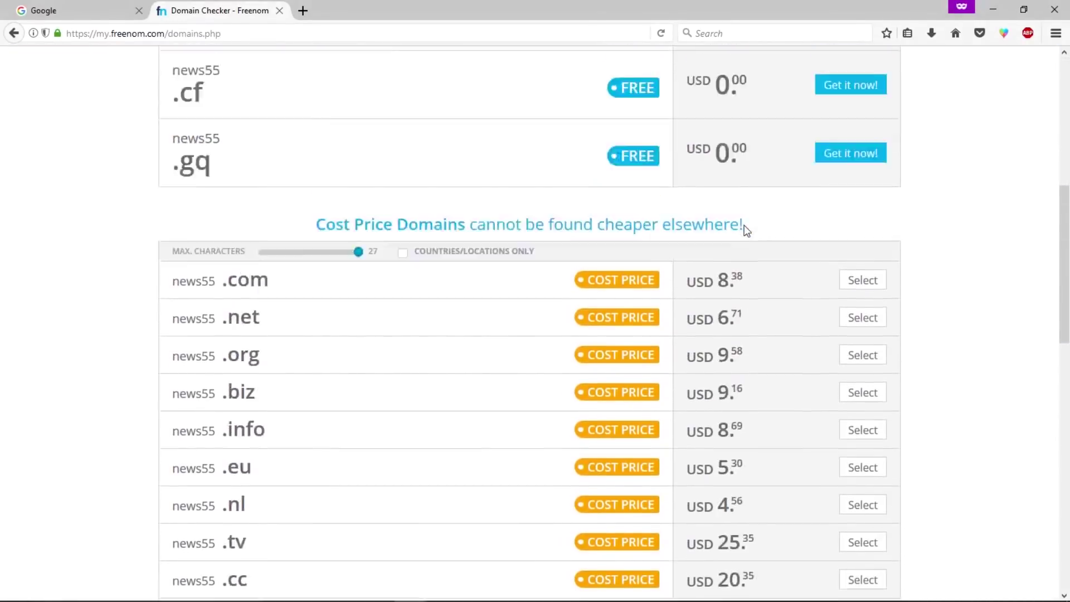
pyautogui.scroll(5, 685, 294)
pyautogui.scroll(-4, 667, 318)
pyautogui.scroll(3, 646, 390)
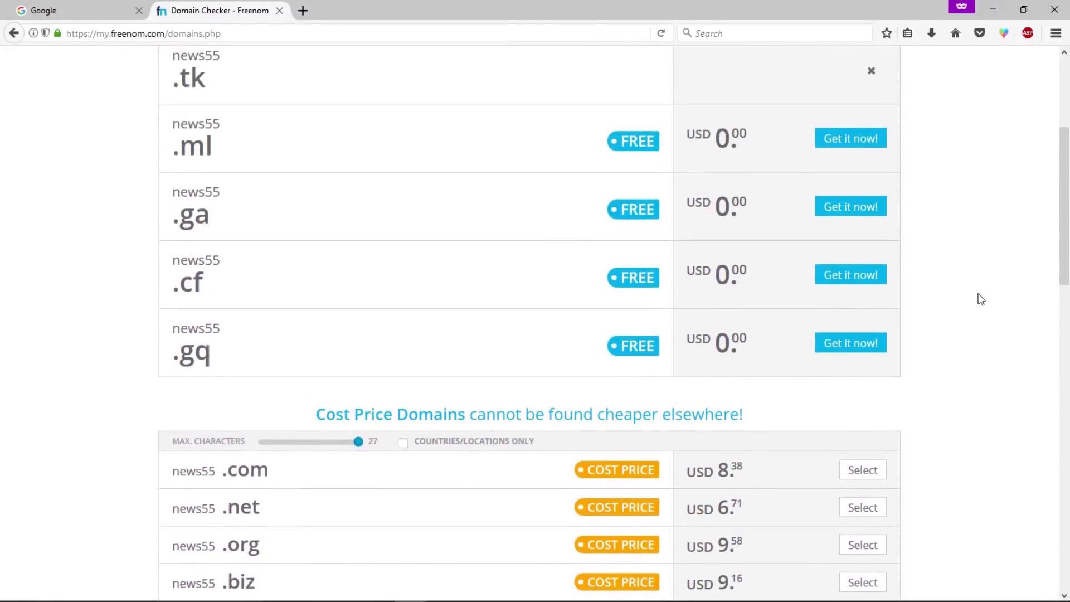
pyautogui.click(848, 276)
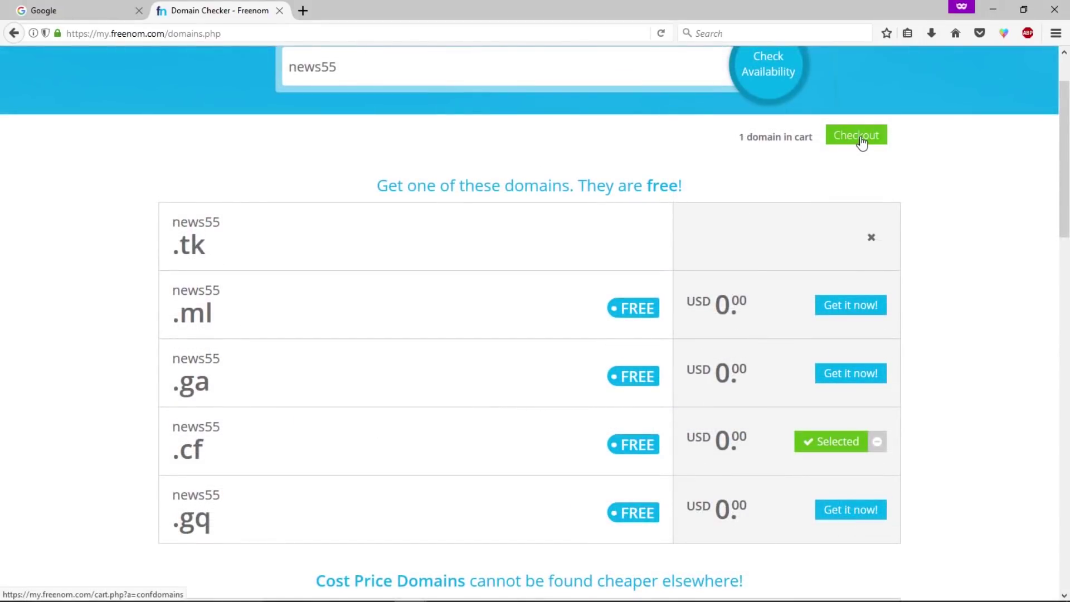
pyautogui.click(858, 143)
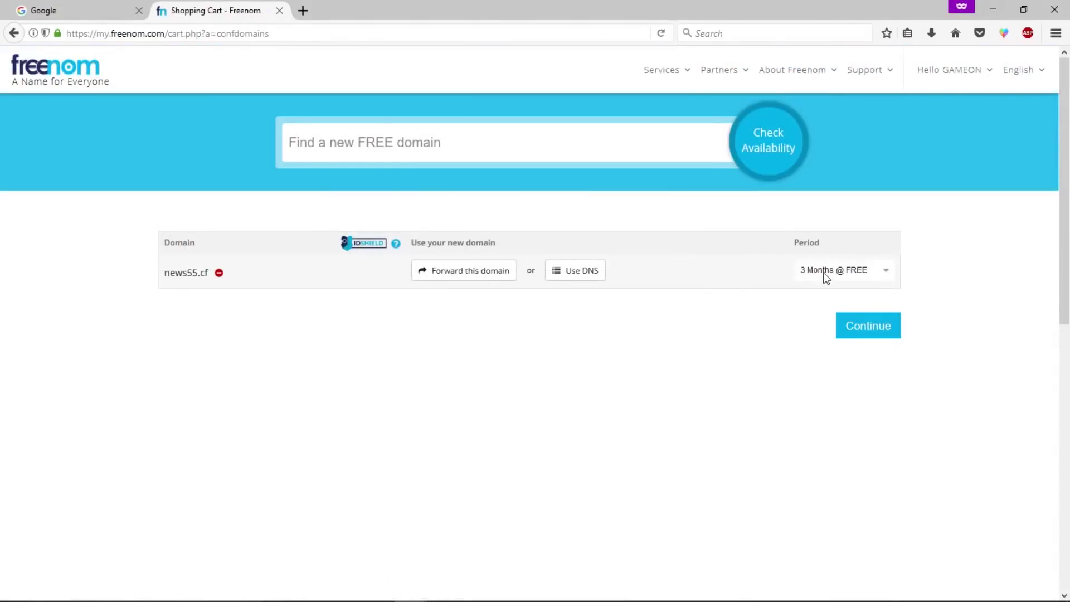
# - Order news55.cf free for 12 months, accepting the Terms & Conditions
pyautogui.click(828, 274)
pyautogui.click(836, 436)
pyautogui.click(869, 330)
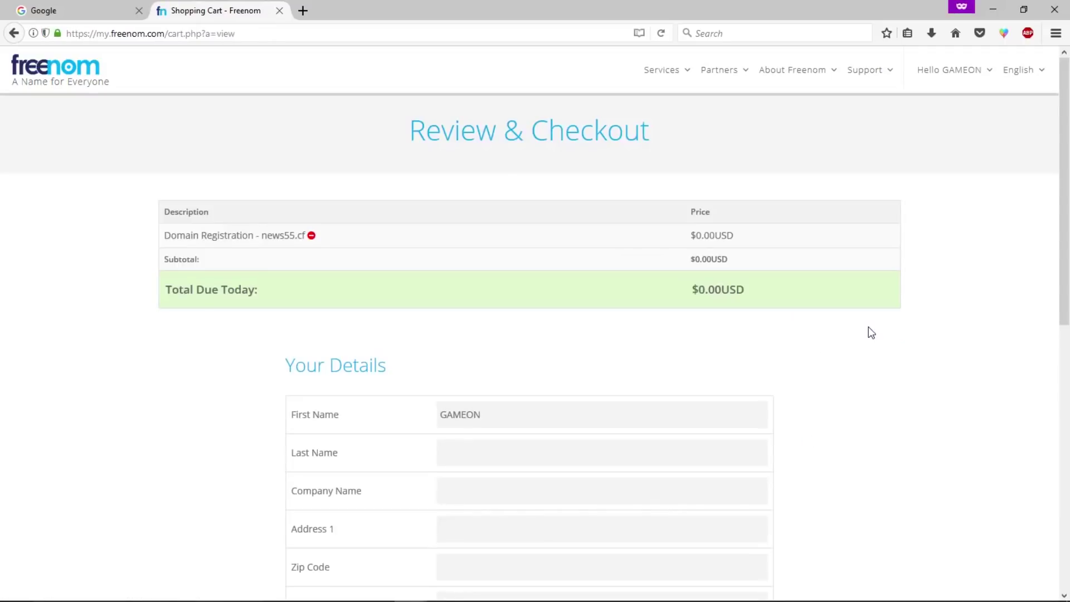
pyautogui.scroll(-4, 868, 326)
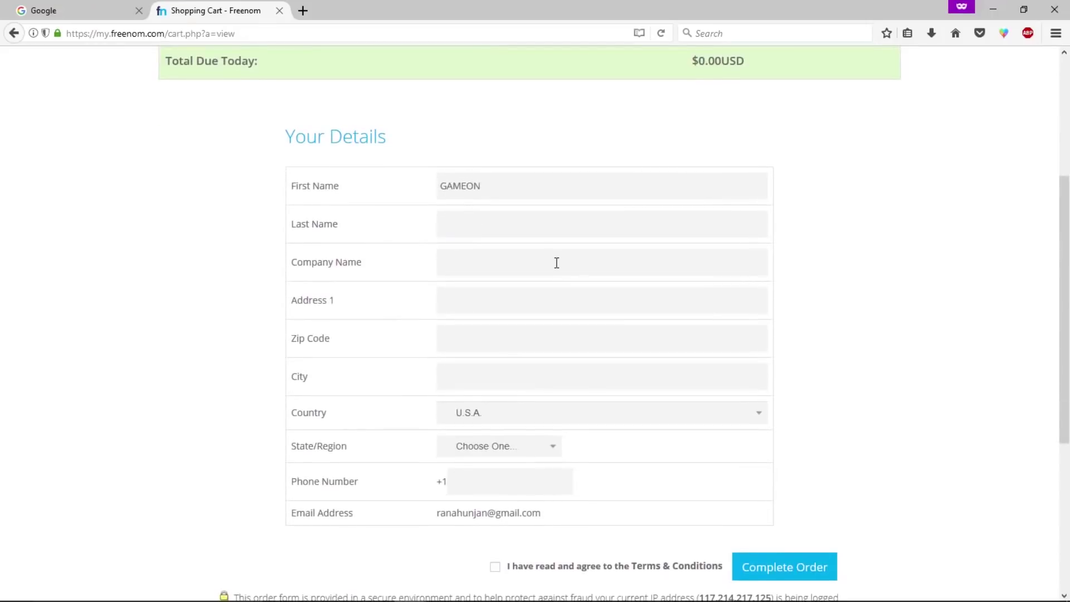
pyautogui.scroll(-3, 555, 262)
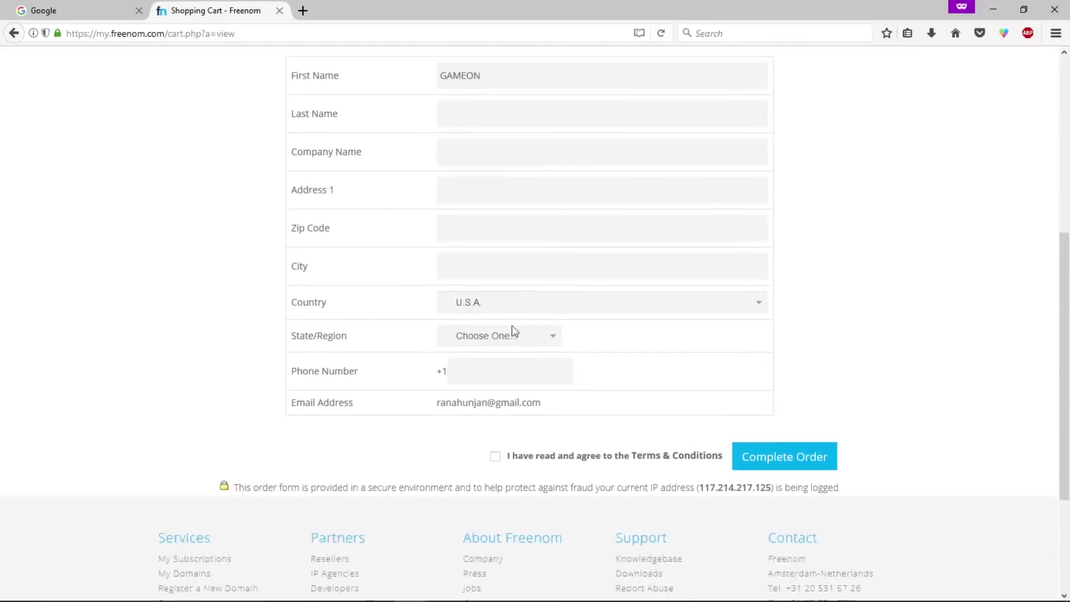
pyautogui.click(494, 414)
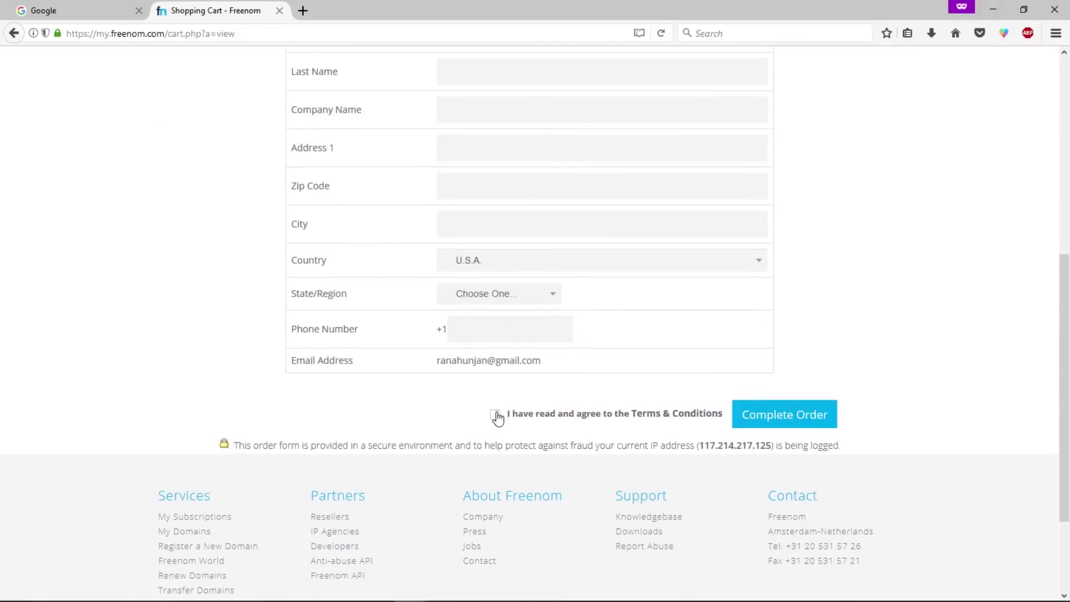
pyautogui.click(794, 423)
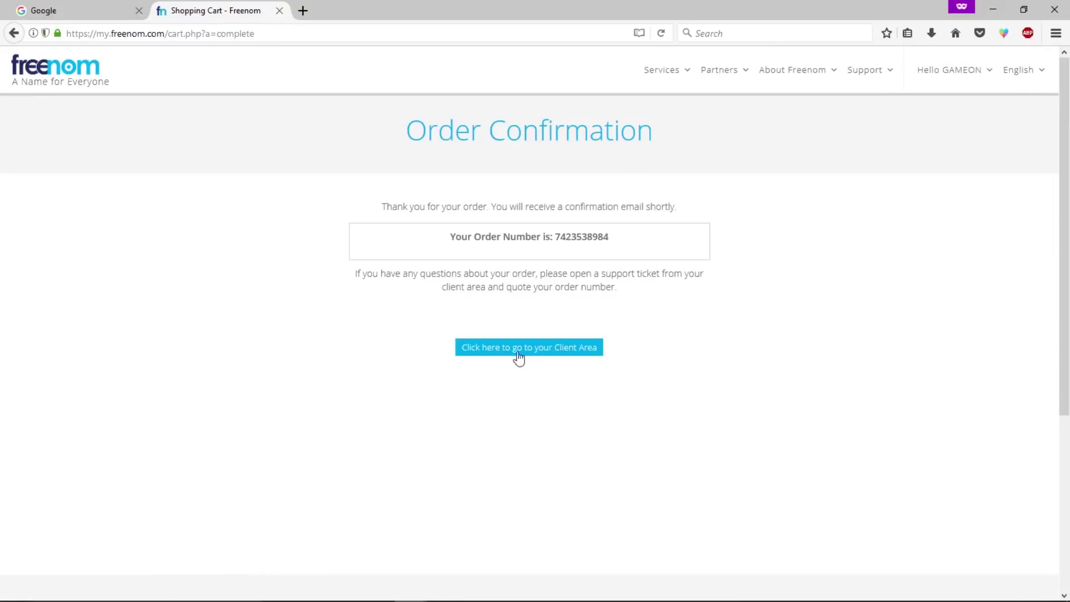
# - Open the Manage Freenom DNS page for news55.cf from Client Area > Services > My Domains
pyautogui.click(512, 355)
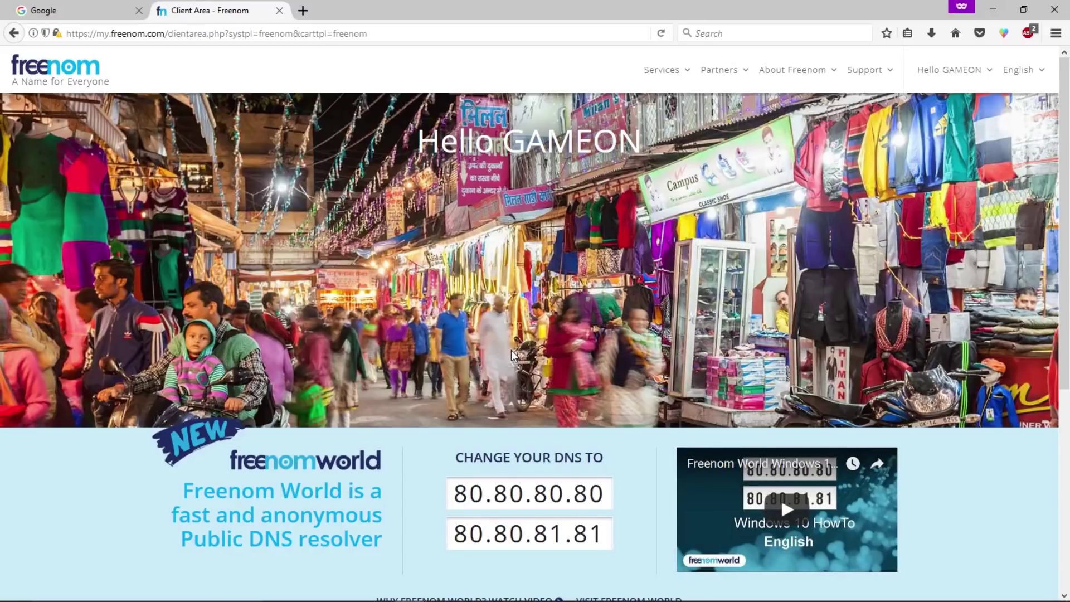
pyautogui.click(687, 71)
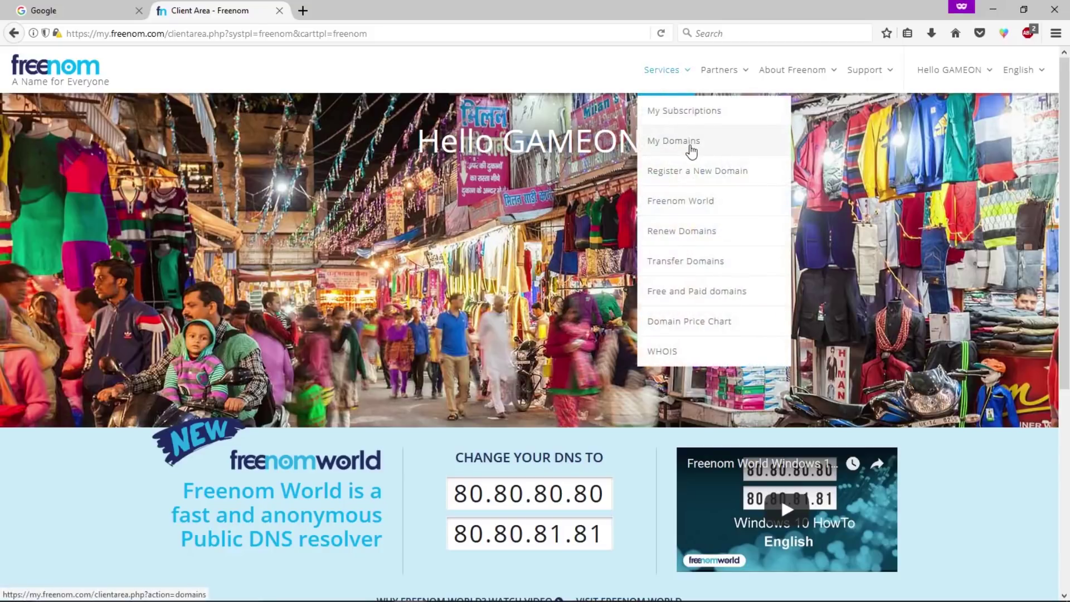
pyautogui.click(691, 148)
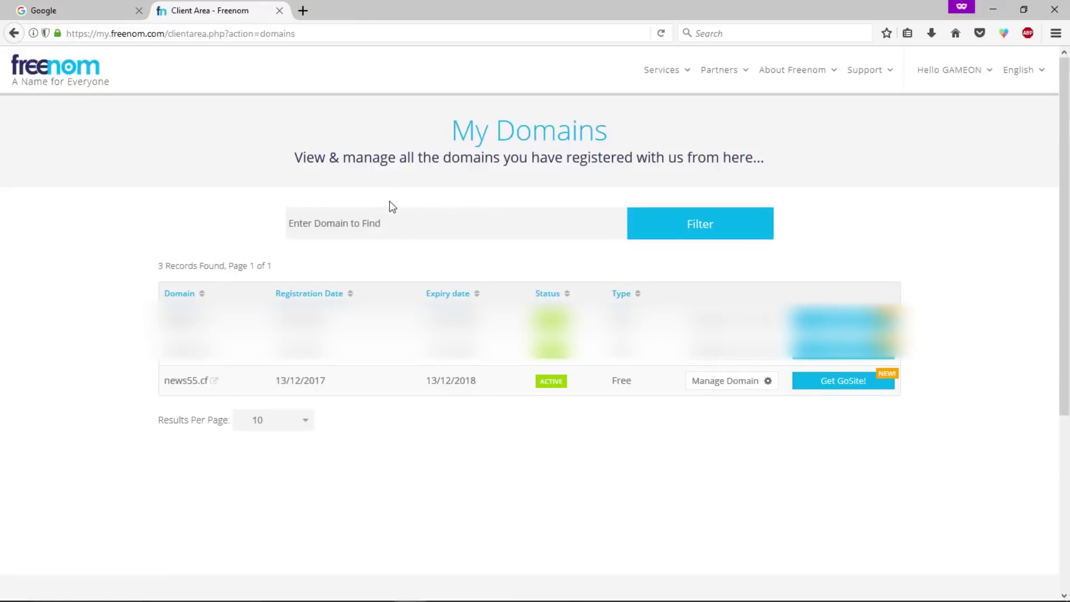
pyautogui.click(755, 384)
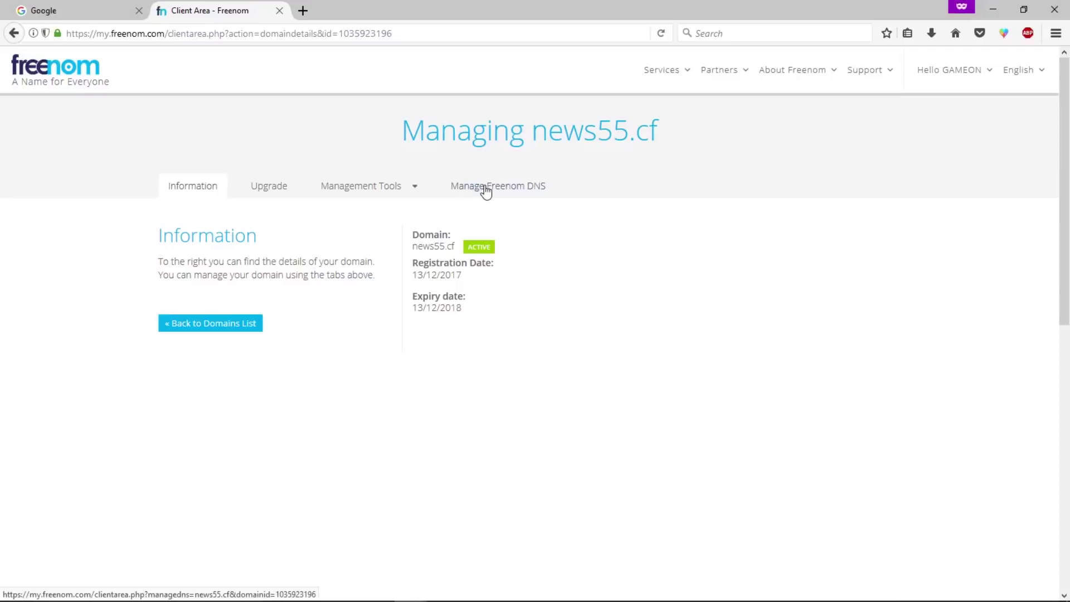
pyautogui.click(484, 187)
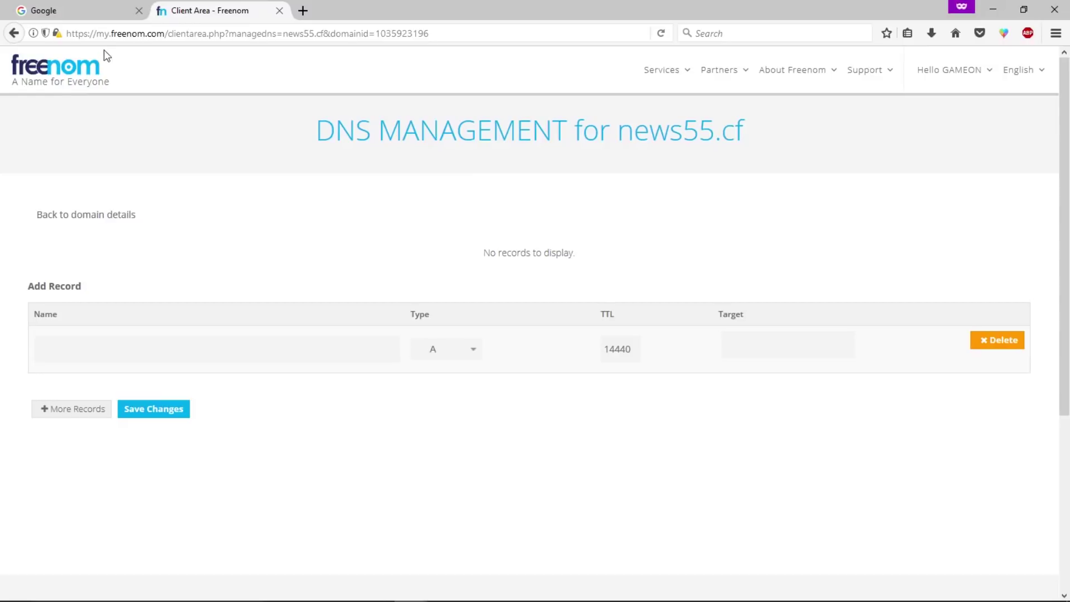
pyautogui.click(73, 11)
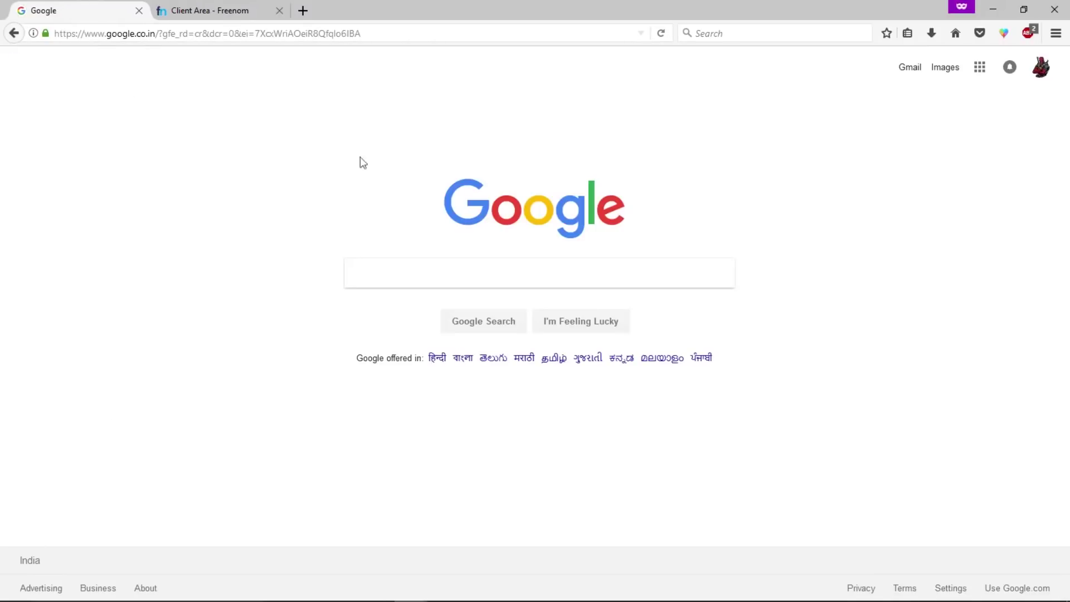
# - Open Blogger from the Google apps menu and show the blog list under New83
pyautogui.click(980, 68)
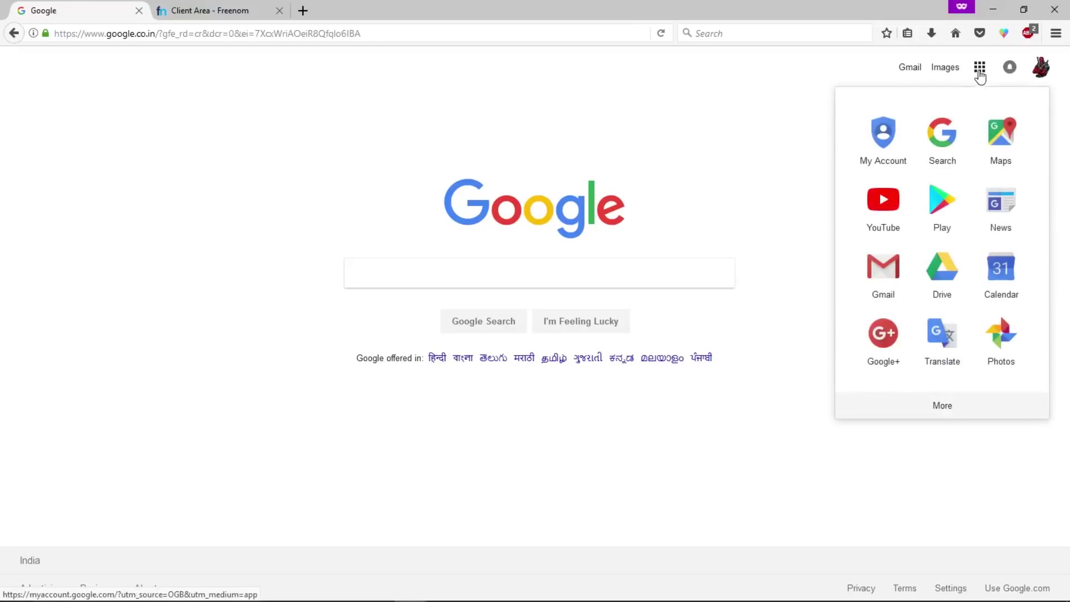
pyautogui.click(943, 407)
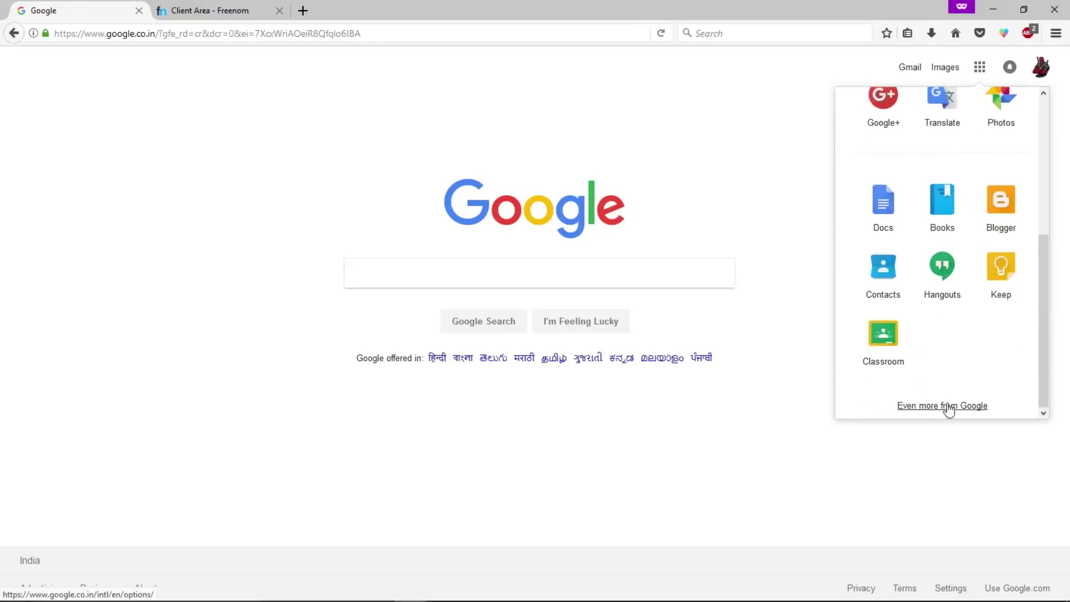
pyautogui.click(1001, 206)
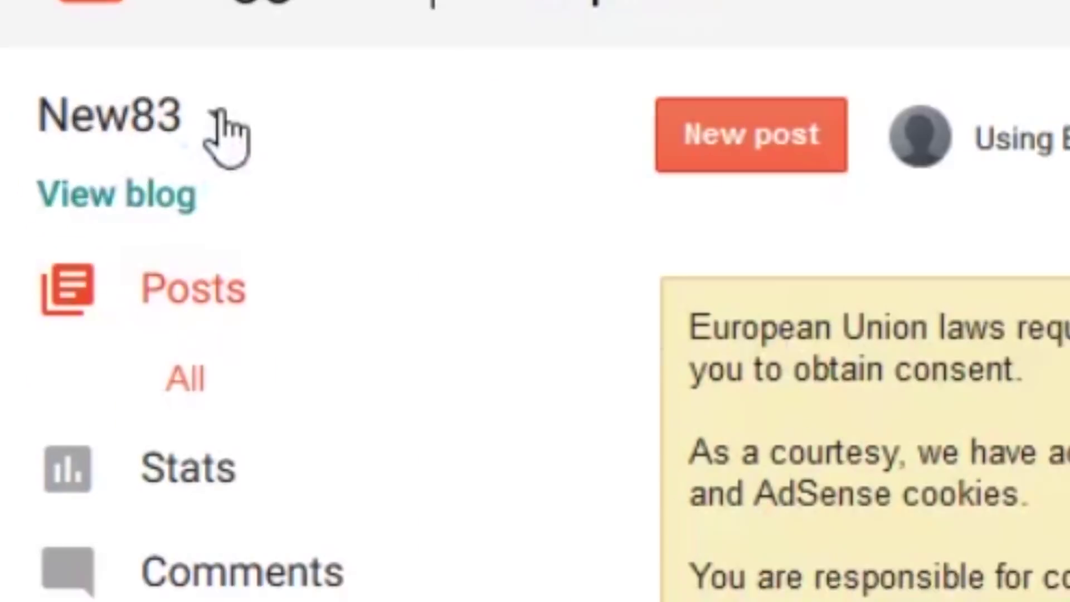
pyautogui.click(57, 111)
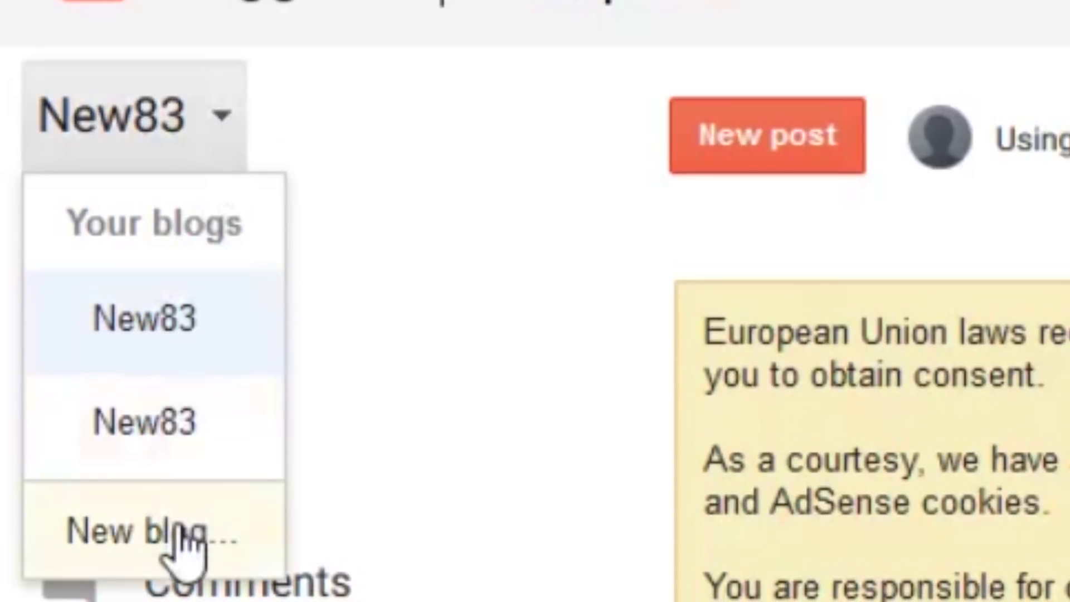
# - Create a blog titled News55 at address newsdog55 using the Soho theme
pyautogui.click(234, 536)
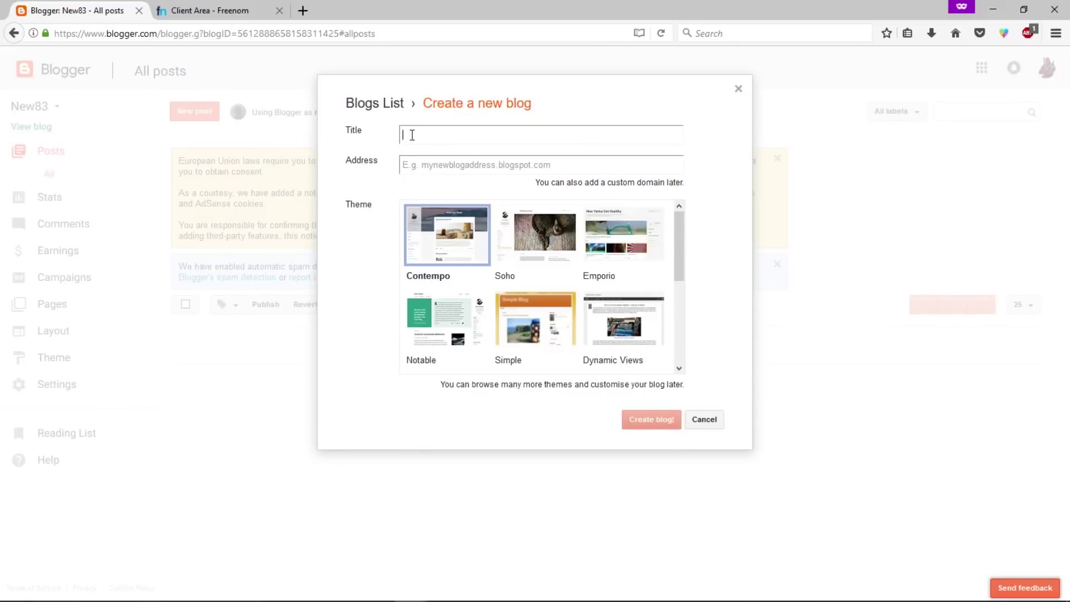
pyautogui.write('News55')
pyautogui.click(430, 164)
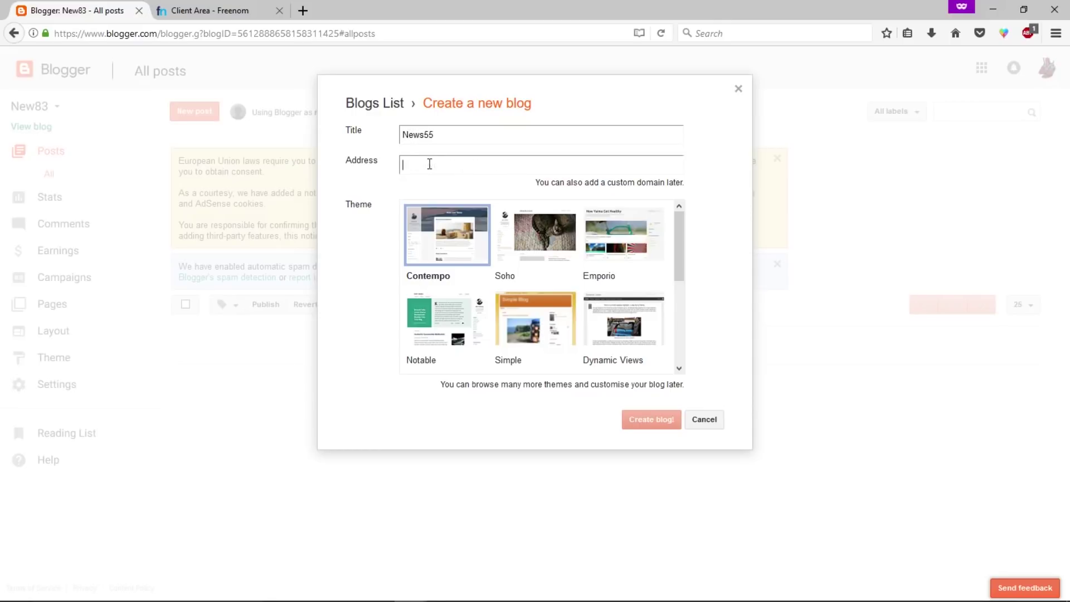
pyautogui.write('news55.blogspot.com')
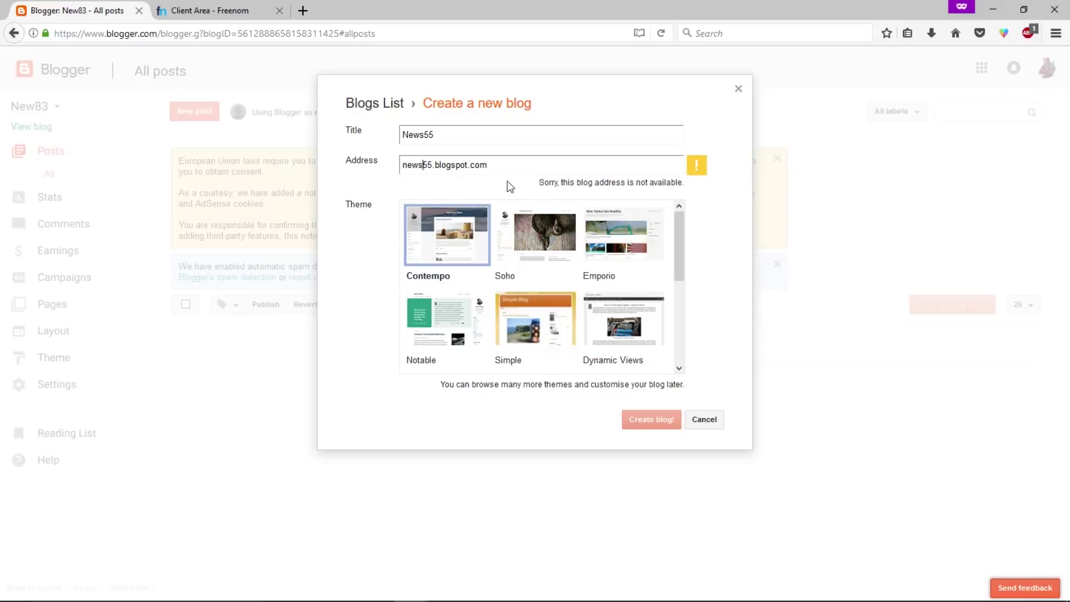
pyautogui.write('dog')
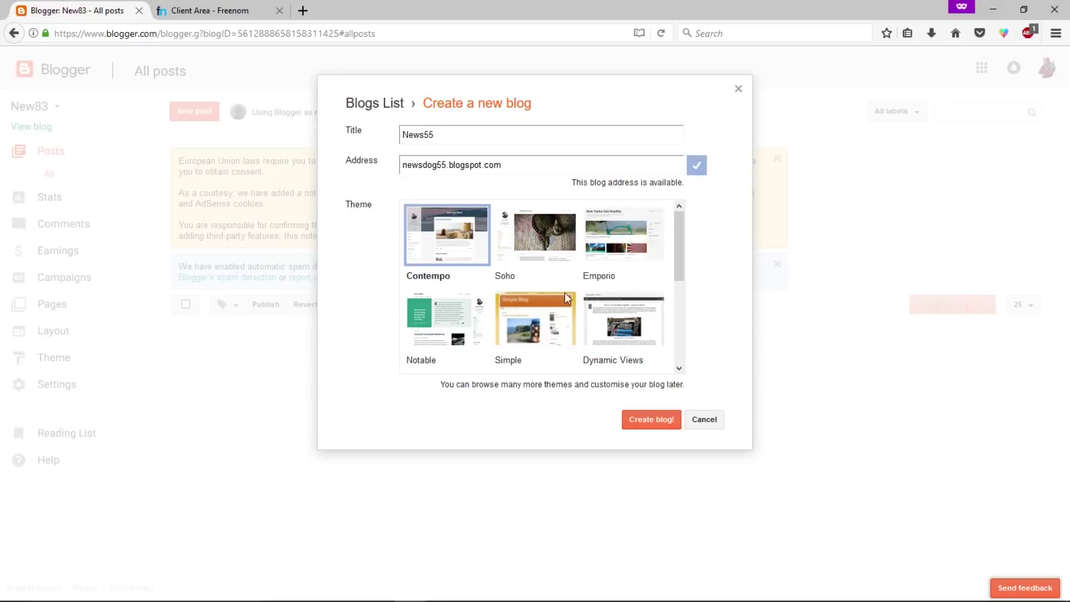
pyautogui.click(544, 254)
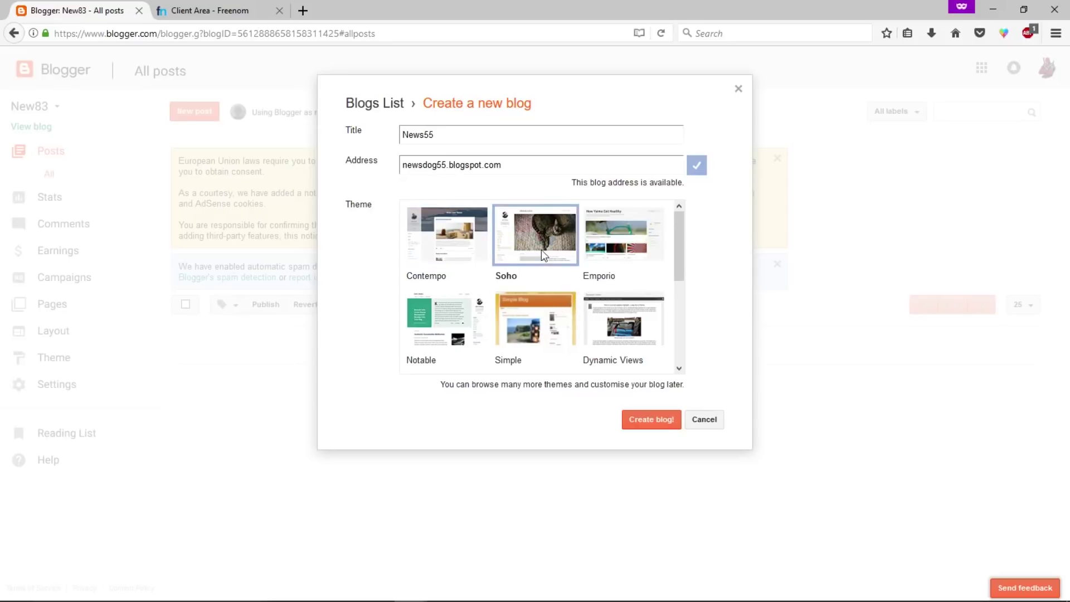
pyautogui.click(654, 428)
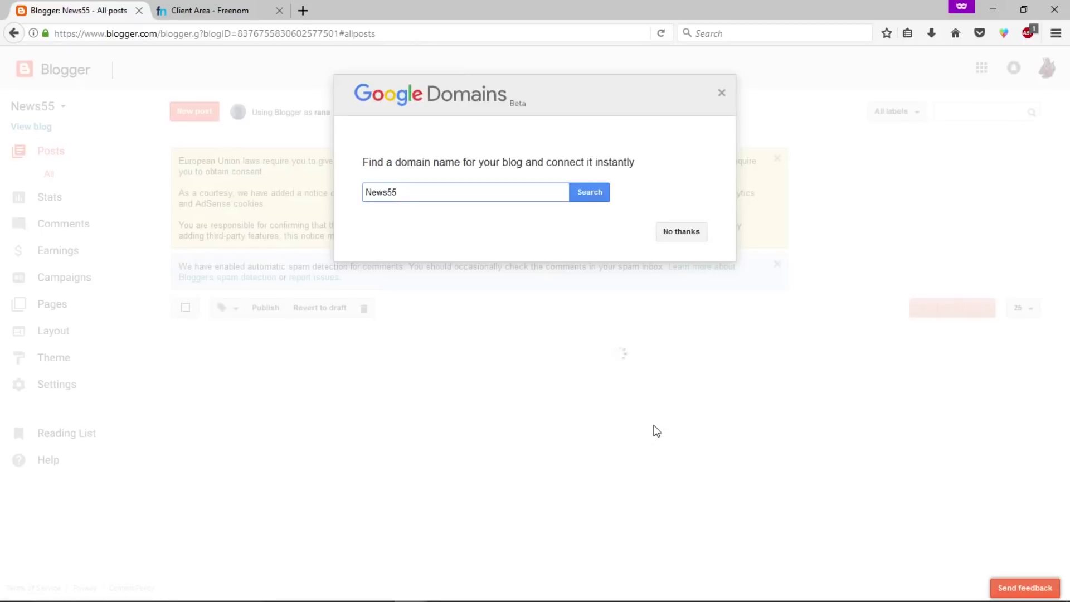
# - Decline the domain purchase offer and go to the blog's Basic settings
pyautogui.click(681, 231)
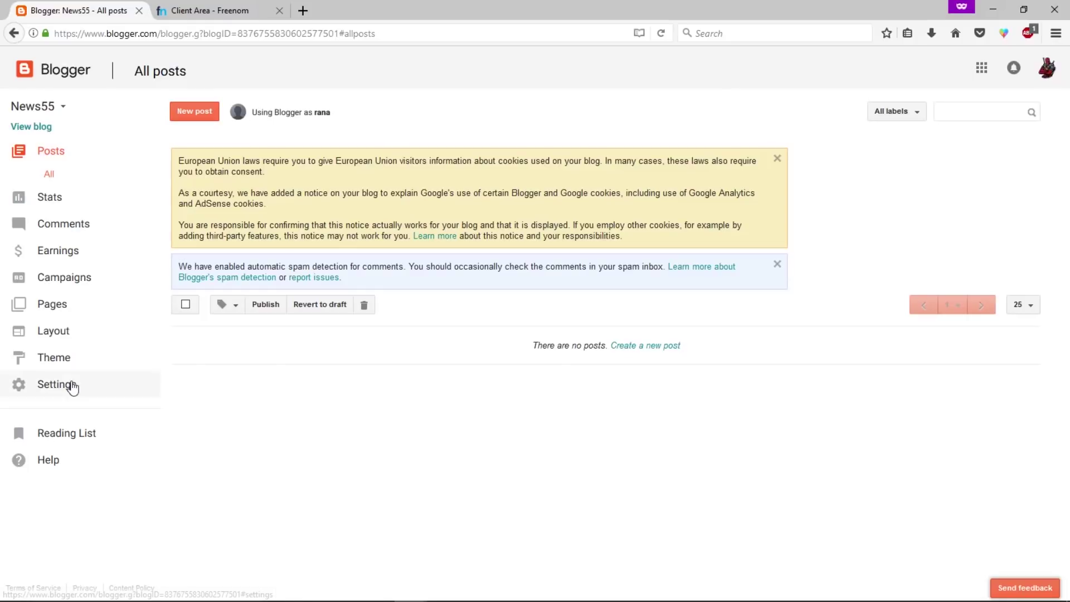
pyautogui.click(73, 386)
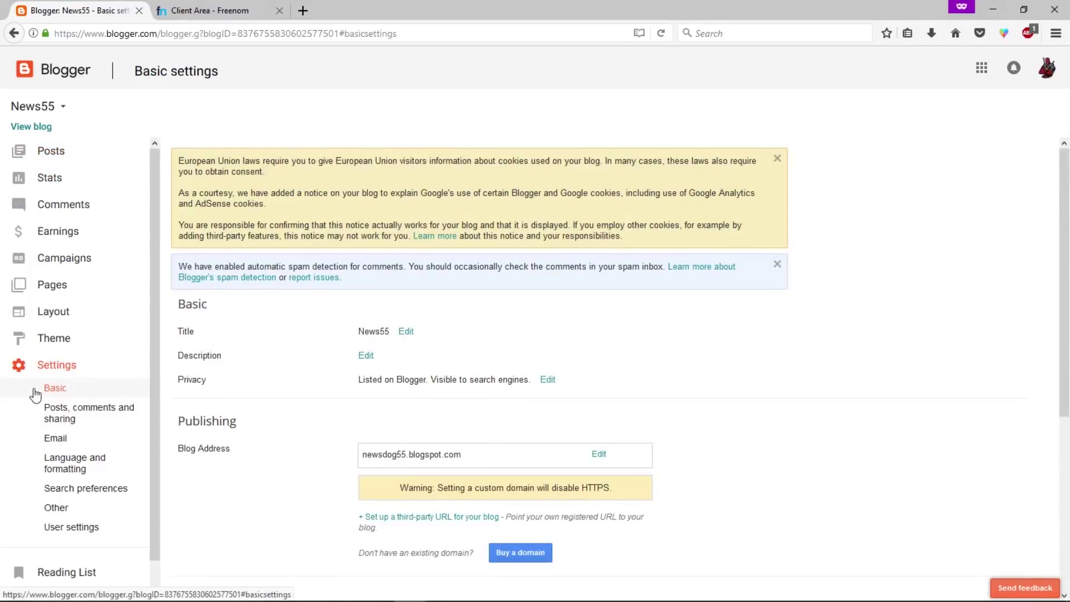
pyautogui.scroll(-2, 186, 448)
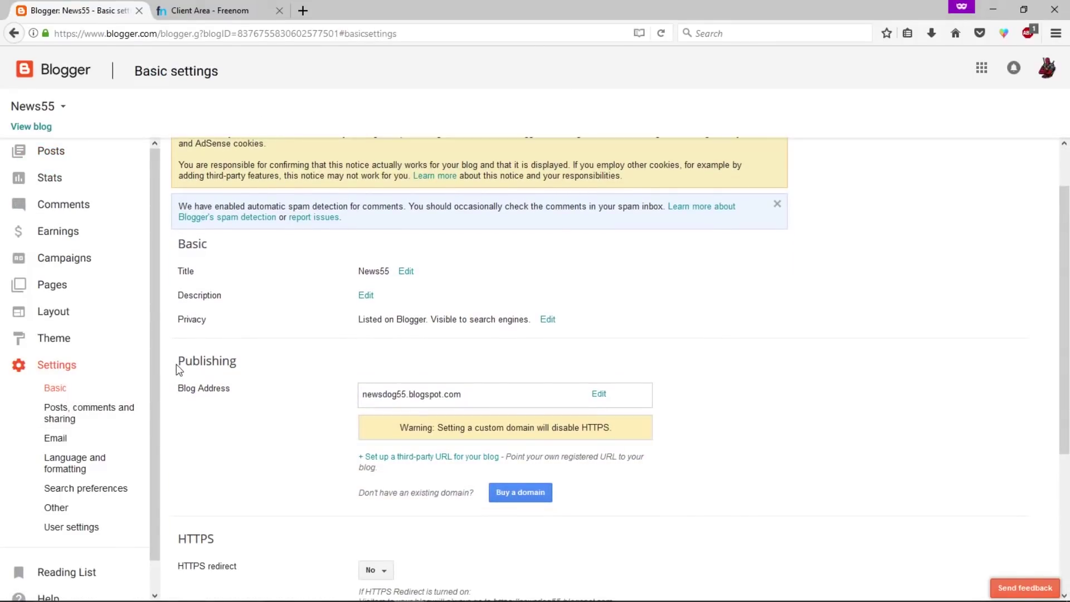
pyautogui.moveTo(241, 361); pyautogui.dragTo(239, 444)
pyautogui.click(310, 452)
pyautogui.click(394, 459)
pyautogui.scroll(-2, 239, 447)
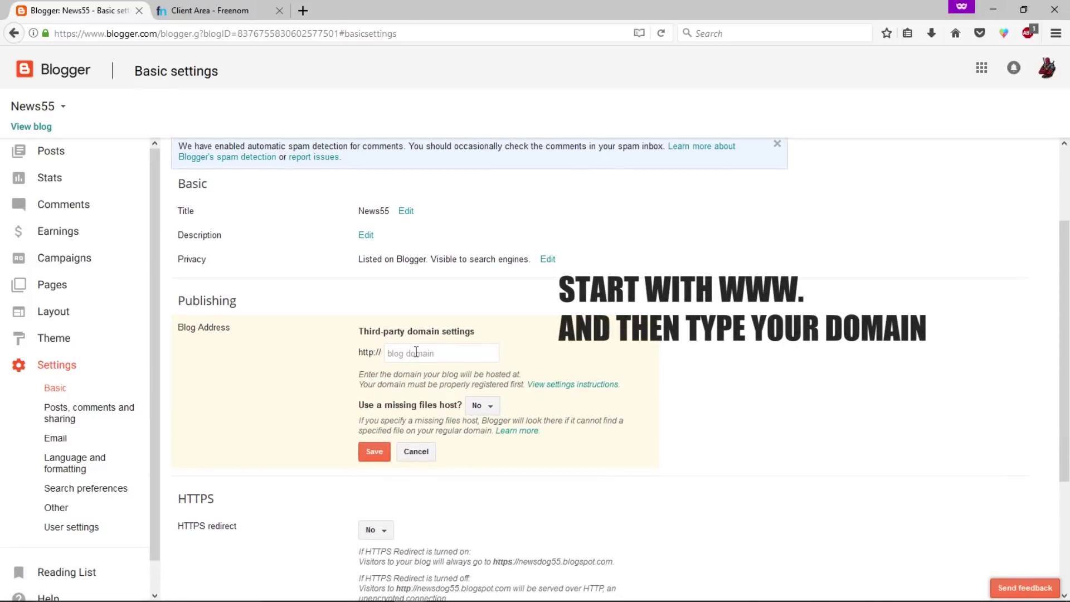
pyautogui.write('www.news55.cf')
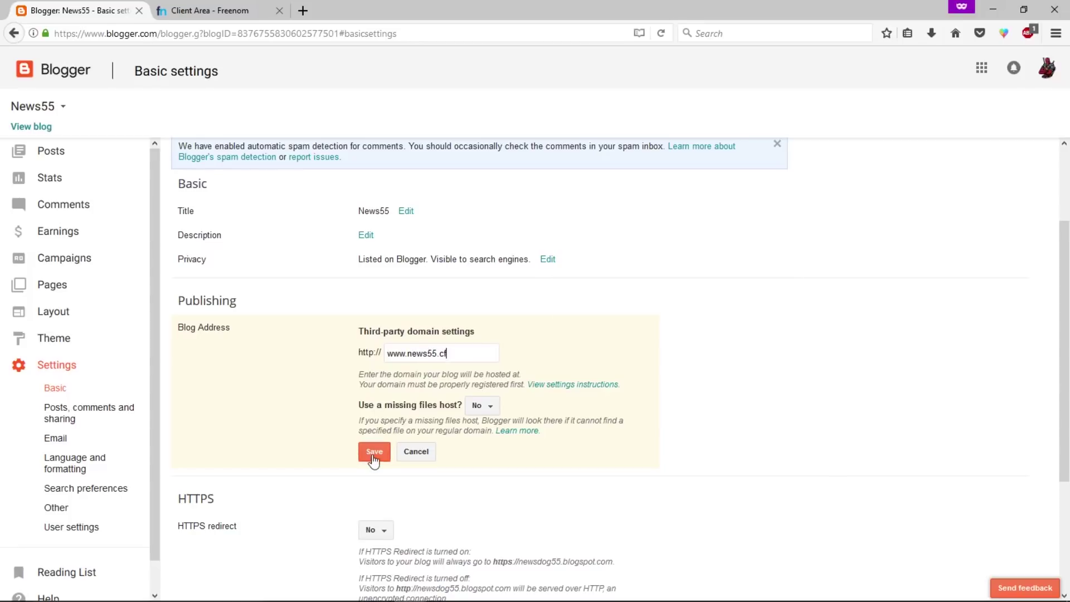
pyautogui.click(373, 453)
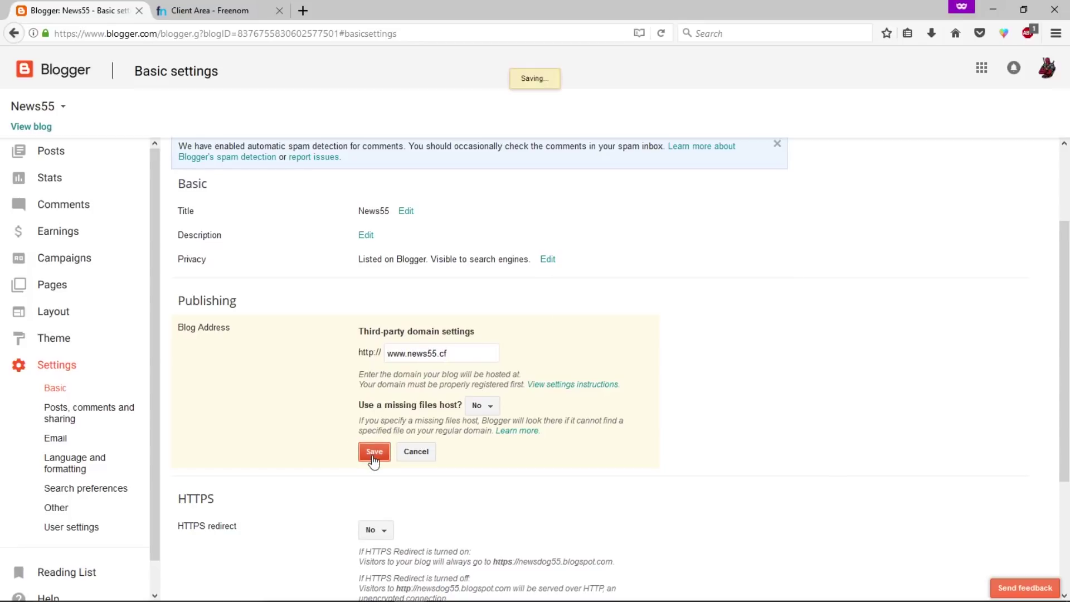
pyautogui.scroll(-1, 284, 412)
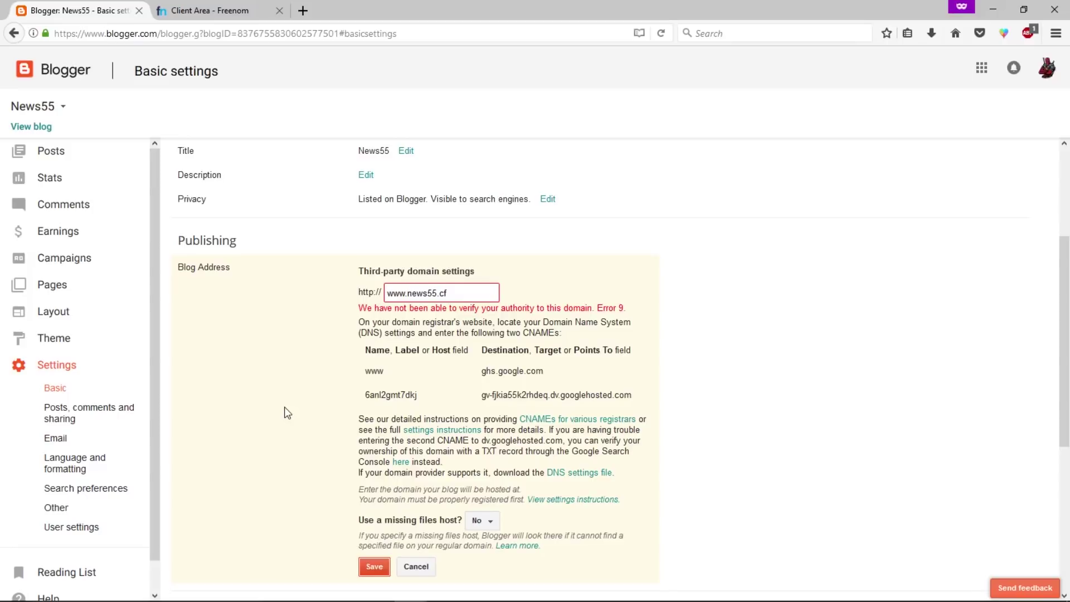
pyautogui.moveTo(362, 373); pyautogui.dragTo(642, 397)
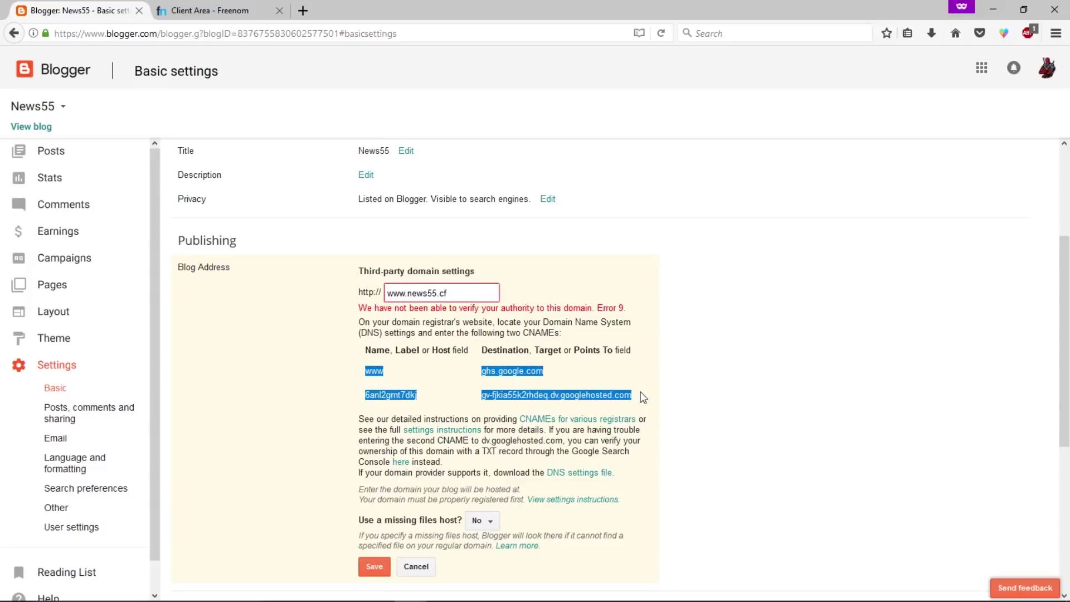
# - Add a Freenom CNAME record named www targeting ghs.google.com
pyautogui.click(388, 371)
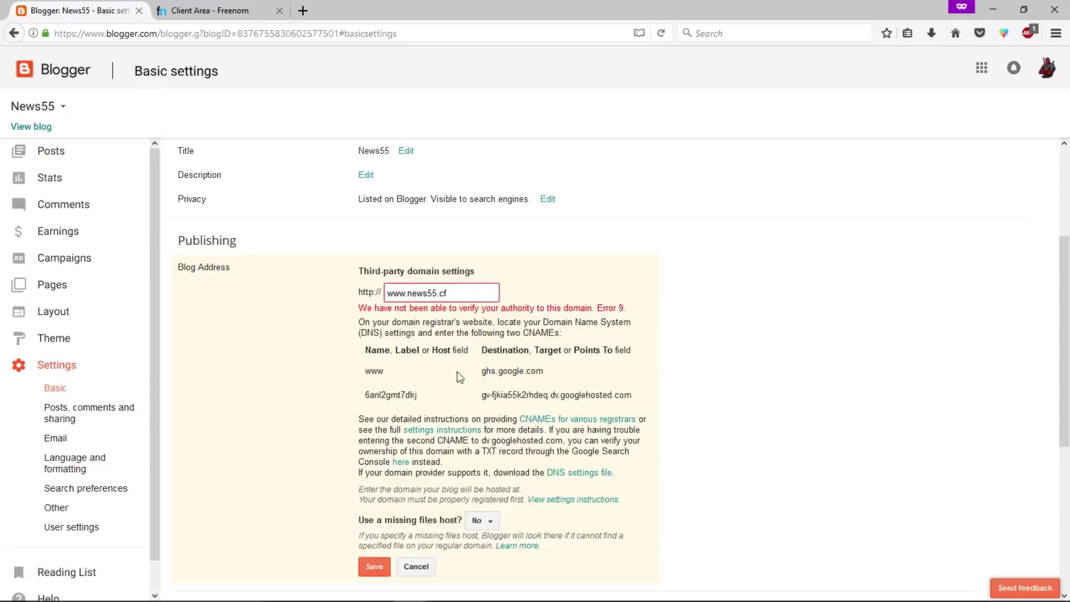
pyautogui.moveTo(481, 371); pyautogui.dragTo(551, 372)
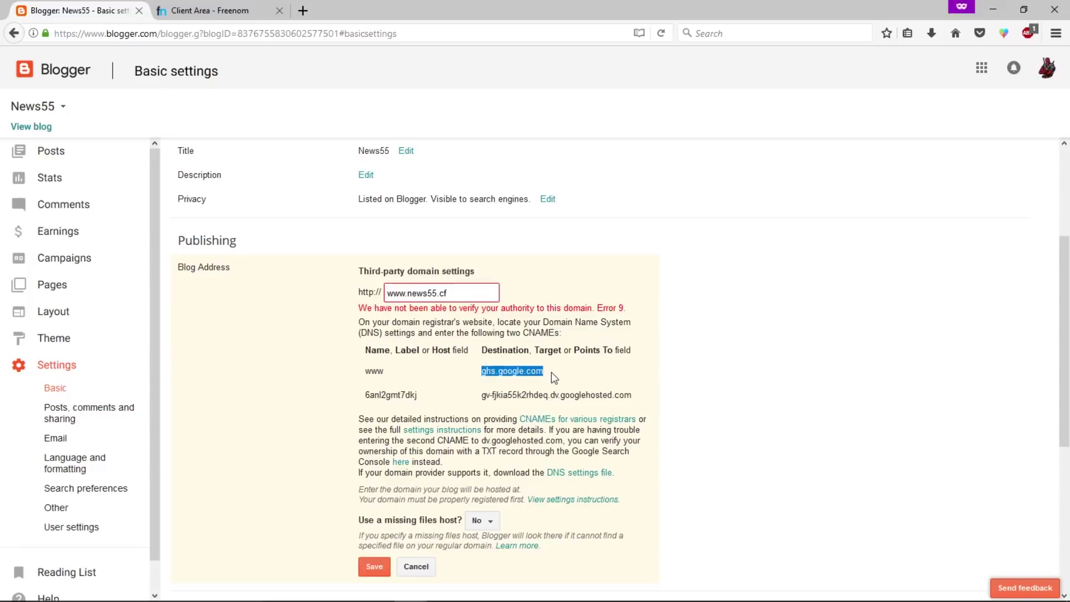
pyautogui.rightClick(551, 372)
pyautogui.click(552, 457)
pyautogui.click(234, 11)
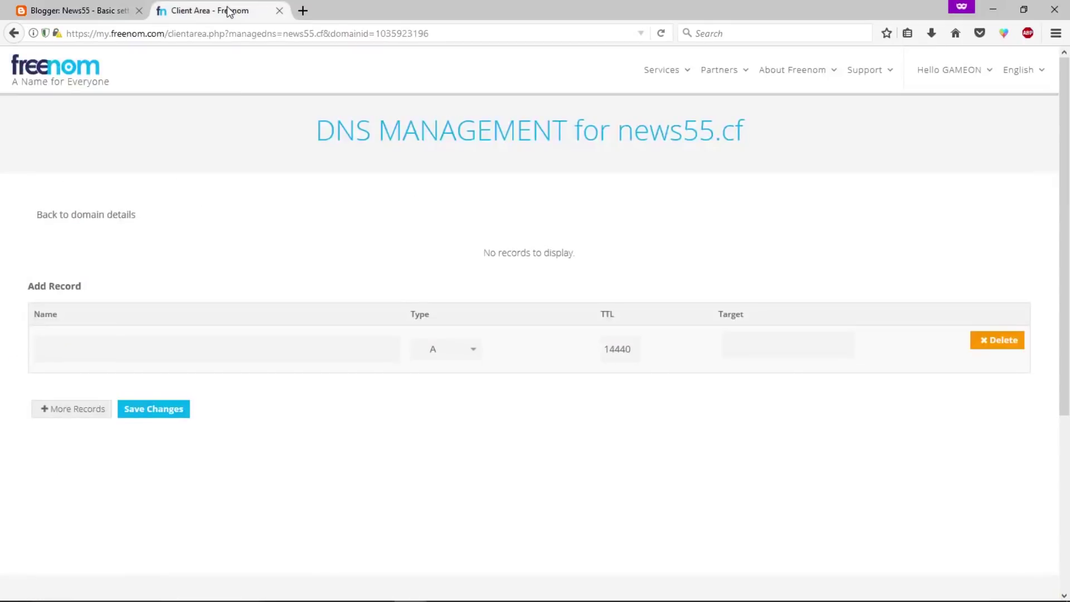
pyautogui.click(778, 339)
pyautogui.rightClick(762, 339)
pyautogui.click(792, 396)
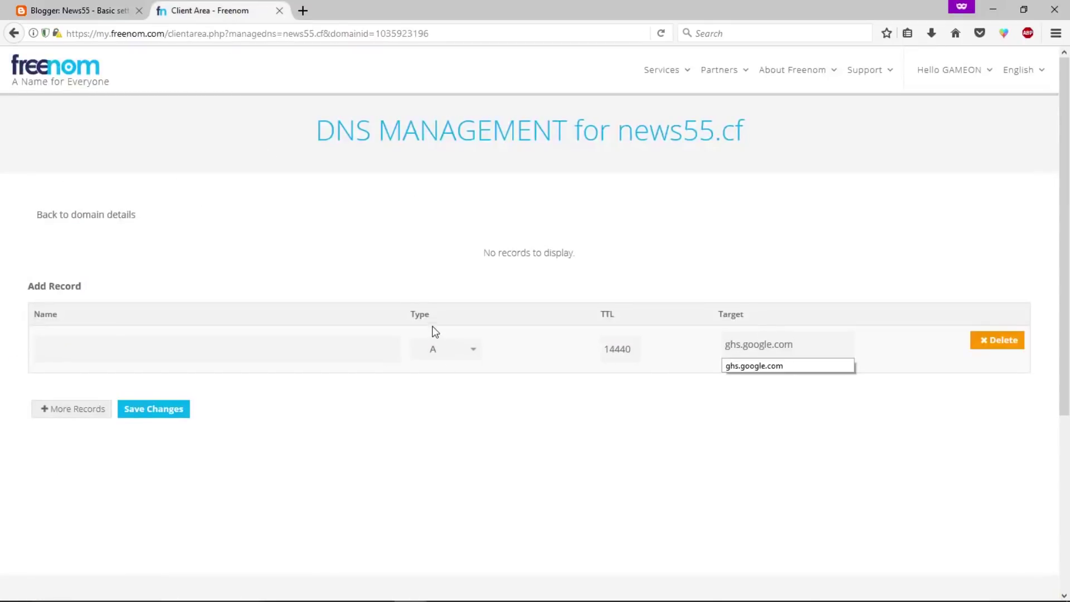
pyautogui.click(447, 351)
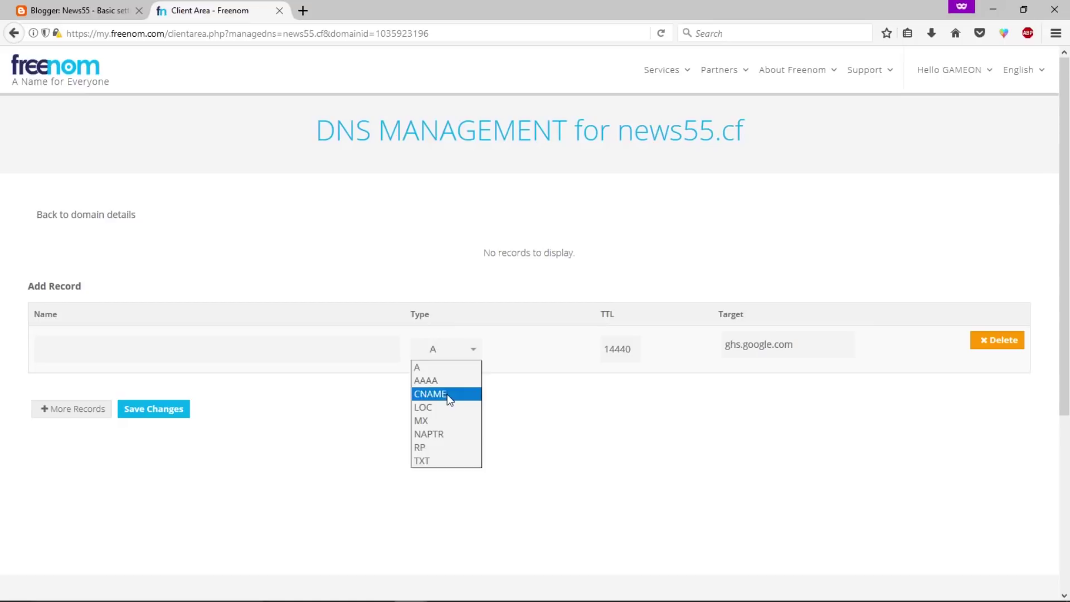
pyautogui.click(447, 393)
pyautogui.click(55, 344)
pyautogui.write('www')
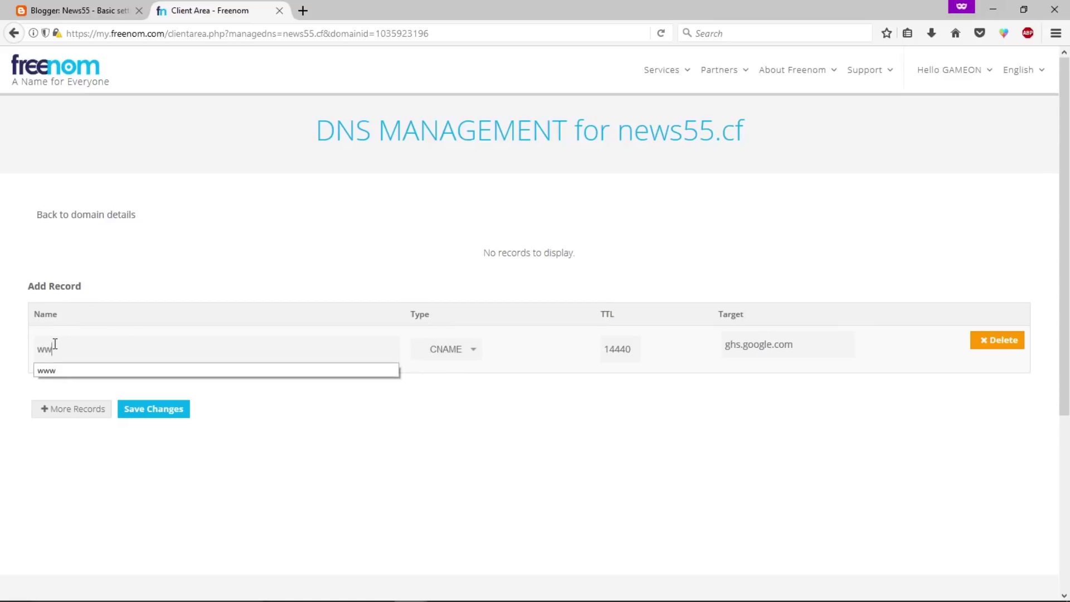
pyautogui.click(44, 371)
# - Add a second CNAME record, copying its name label from Blogger's instructions
pyautogui.click(59, 413)
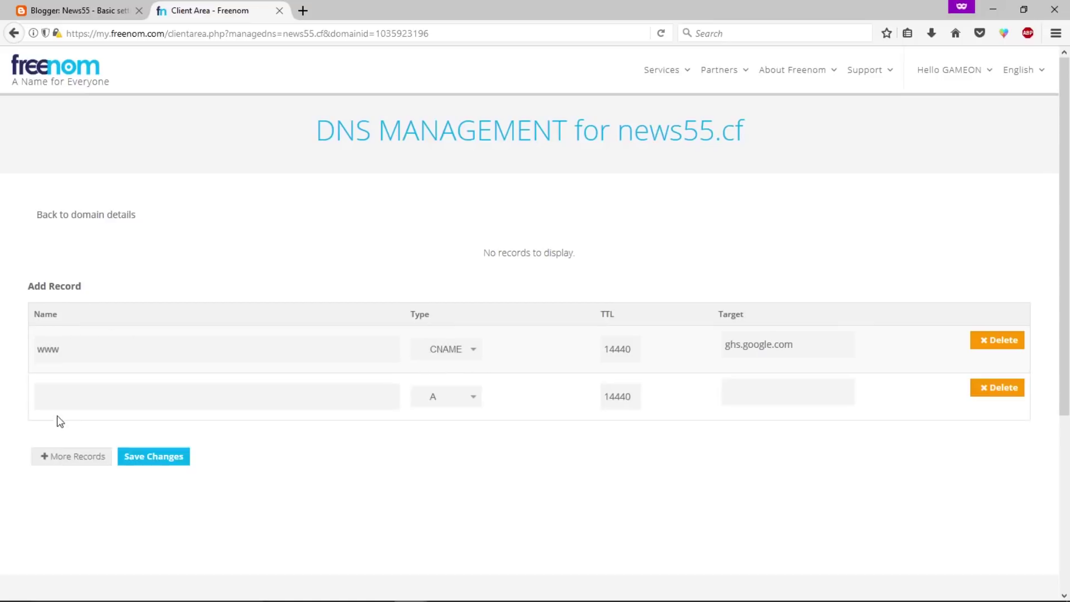
pyautogui.click(455, 396)
pyautogui.click(444, 441)
pyautogui.click(78, 10)
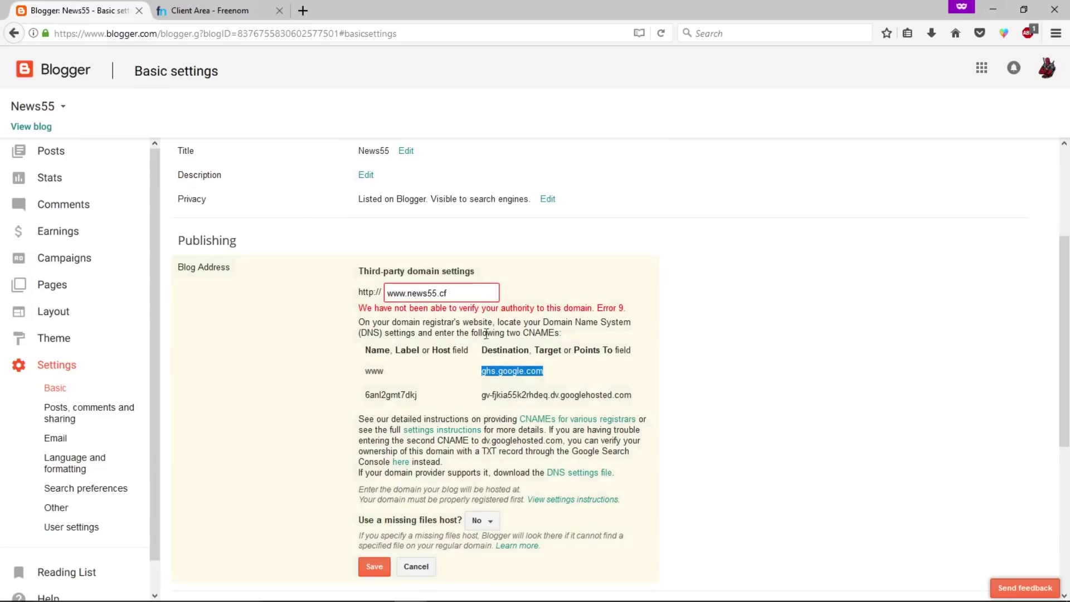
pyautogui.moveTo(421, 396); pyautogui.dragTo(365, 396)
pyautogui.rightClick(372, 398)
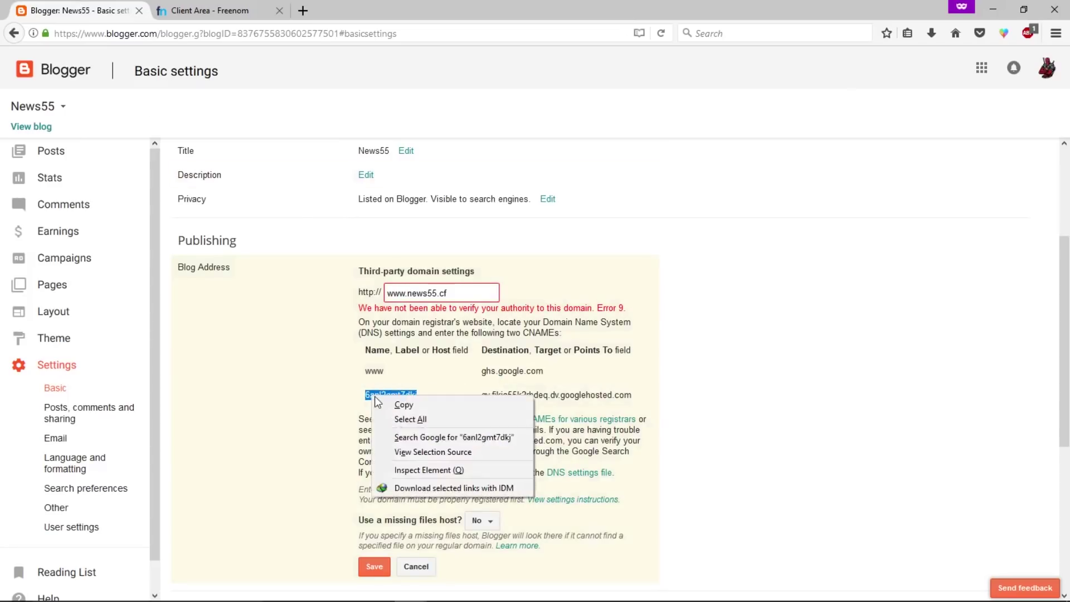
pyautogui.click(380, 403)
pyautogui.click(209, 11)
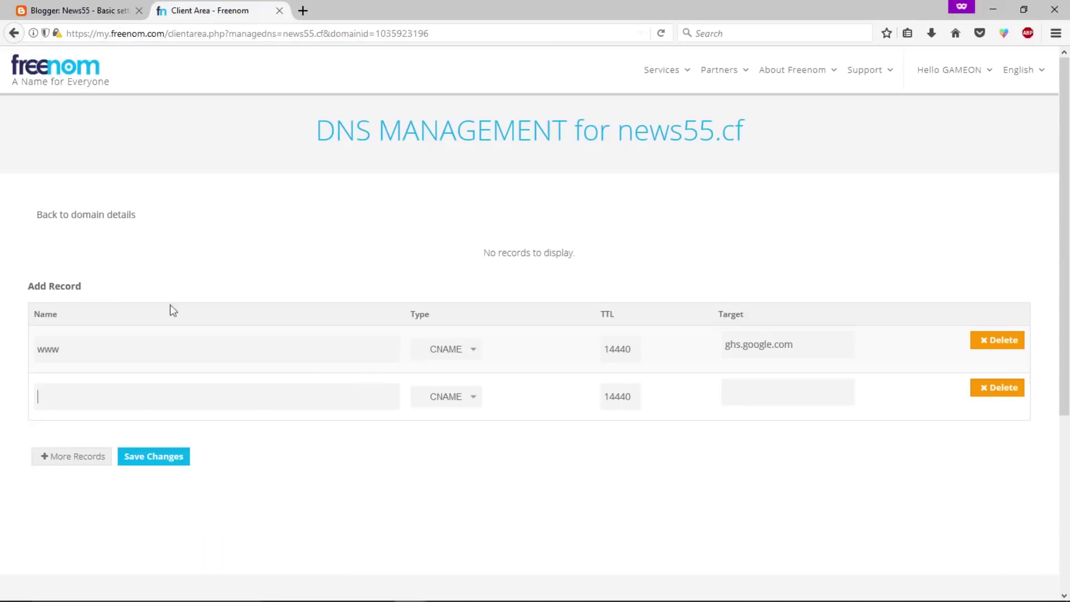
pyautogui.click(143, 397)
pyautogui.hotkey('ctrl', 'v')
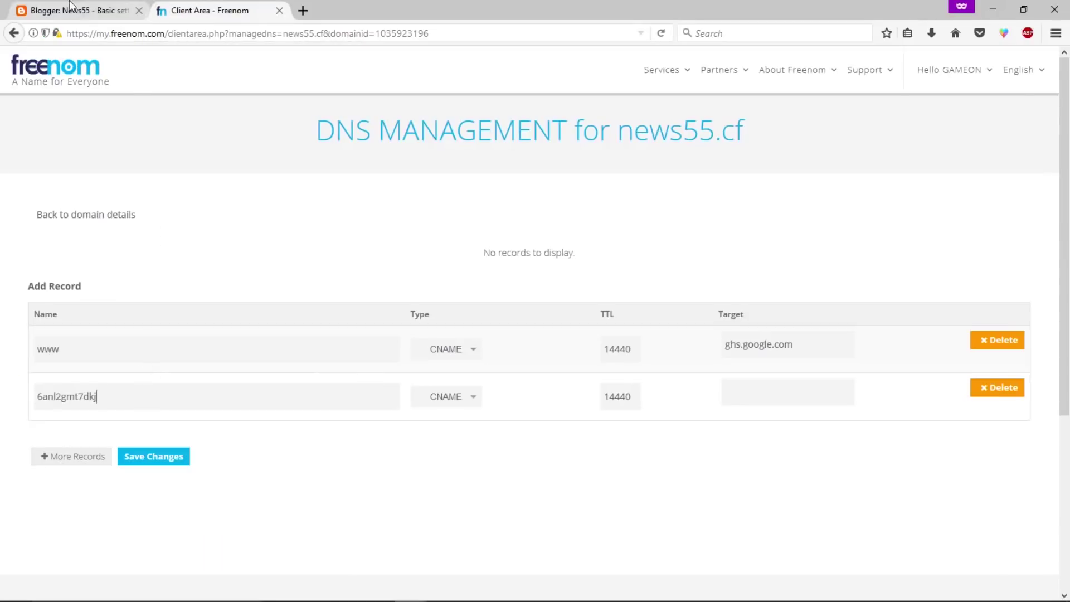
# - Paste Blogger's googlehosted.com destination as the second CNAME record's target
pyautogui.click(78, 10)
pyautogui.moveTo(481, 395); pyautogui.dragTo(632, 393)
pyautogui.rightClick(620, 392)
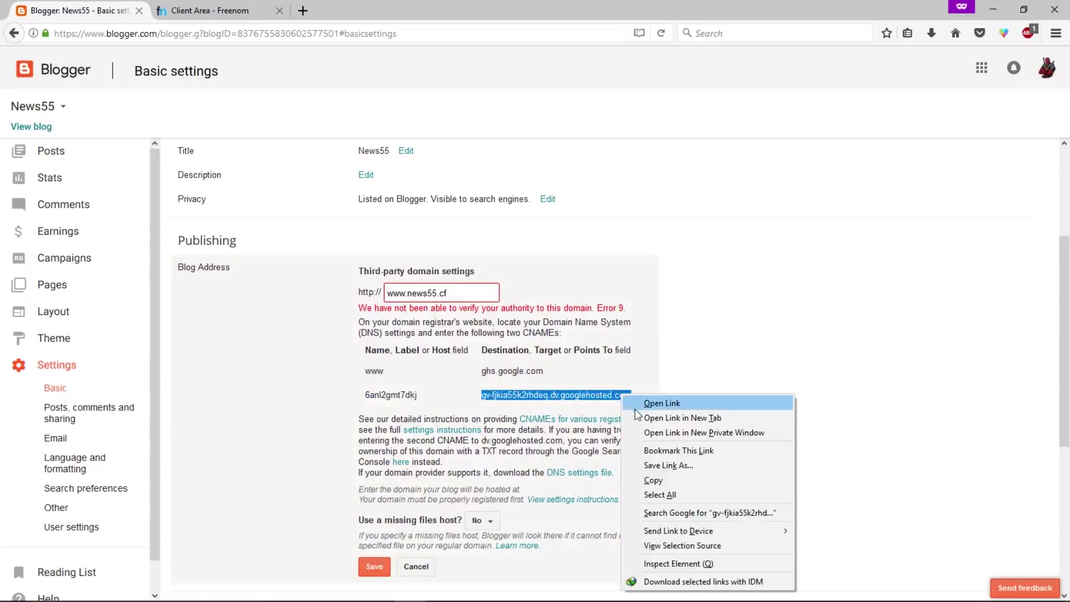
pyautogui.click(649, 483)
pyautogui.click(220, 10)
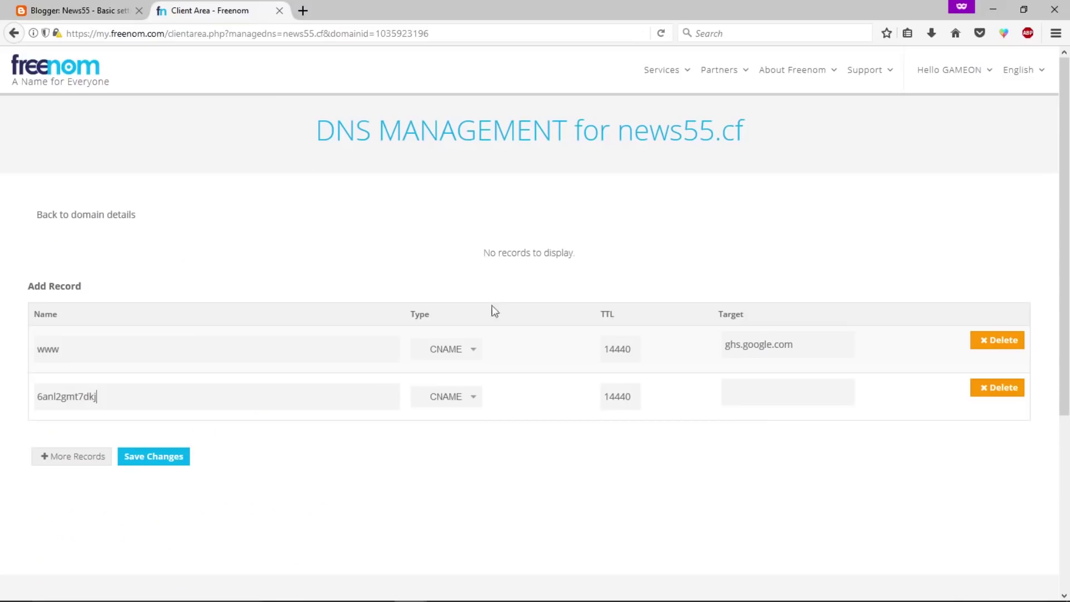
pyautogui.click(767, 397)
pyautogui.hotkey('ctrl', 'v')
pyautogui.scroll(-2, 668, 418)
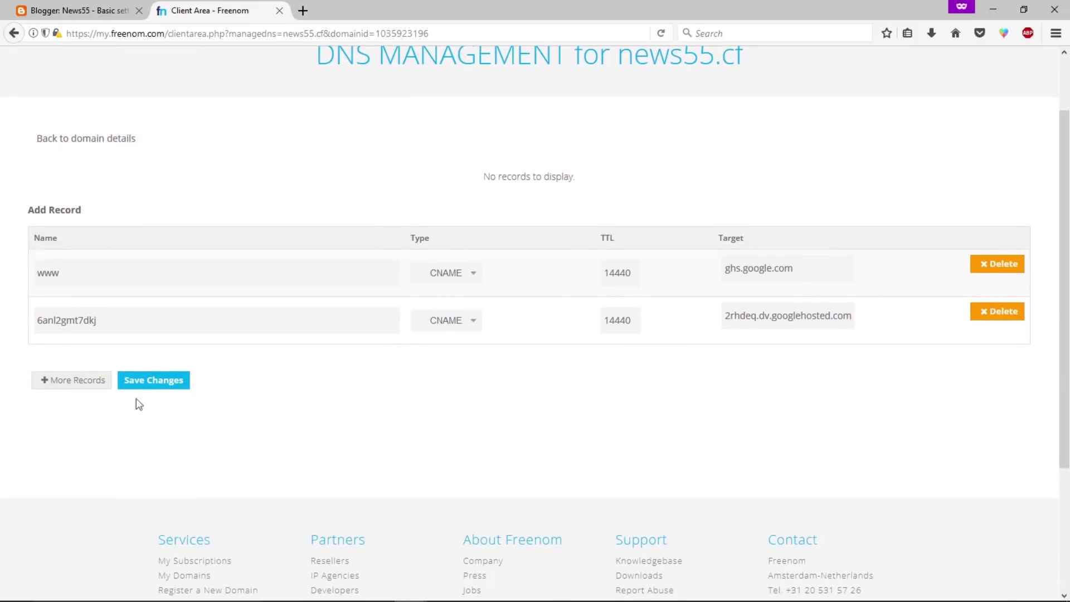
# - Add four empty DNS record rows and open Blogger's domain setup instructions in a new tab
pyautogui.click(73, 383)
pyautogui.click(56, 426)
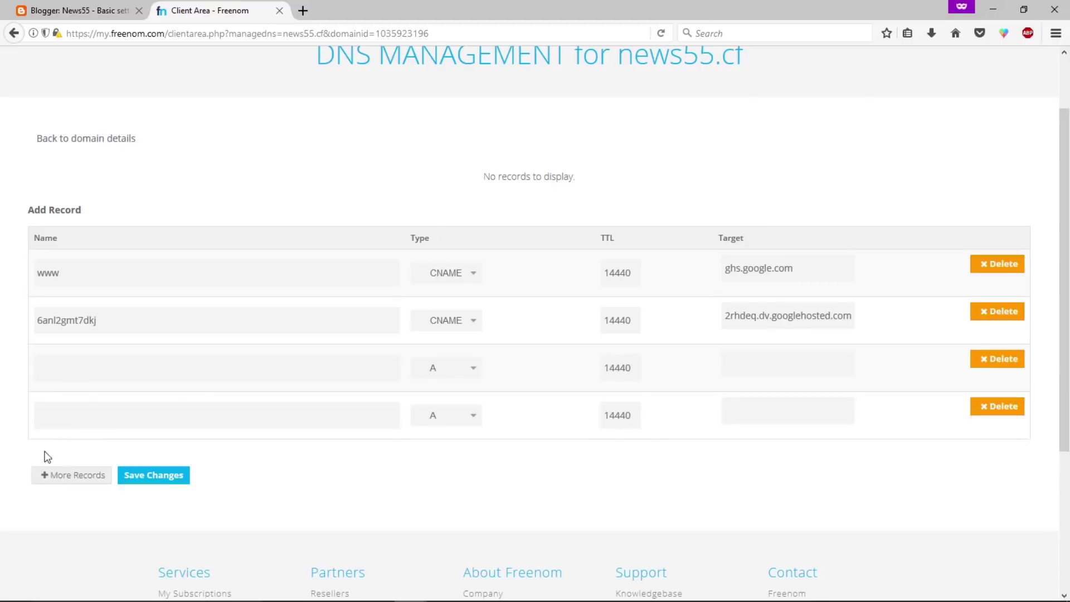
pyautogui.click(60, 481)
pyautogui.scroll(-2, 61, 474)
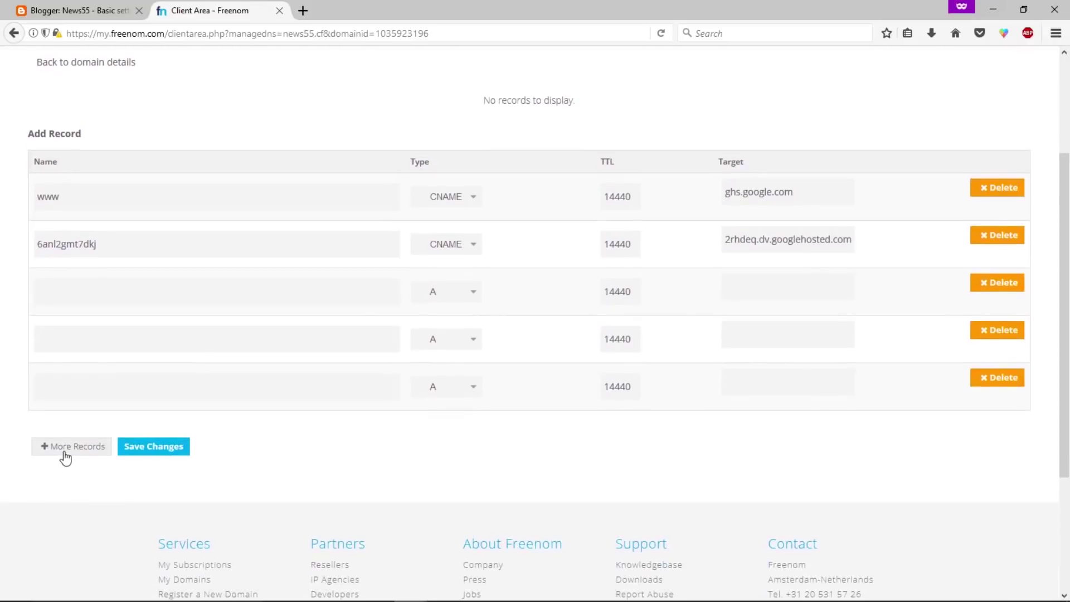
pyautogui.click(63, 452)
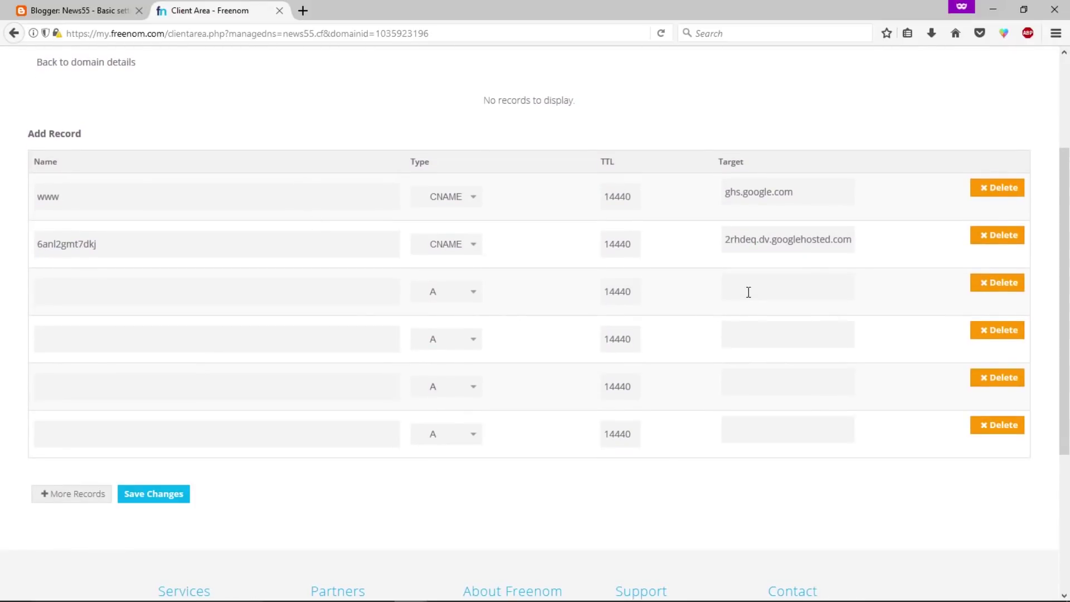
pyautogui.click(61, 6)
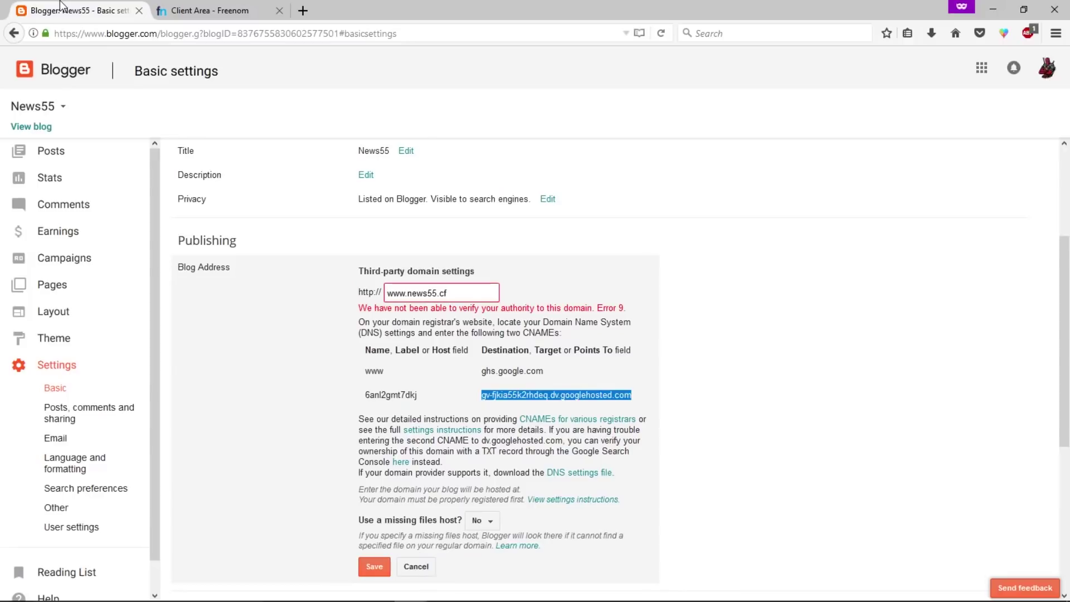
pyautogui.click(260, 353)
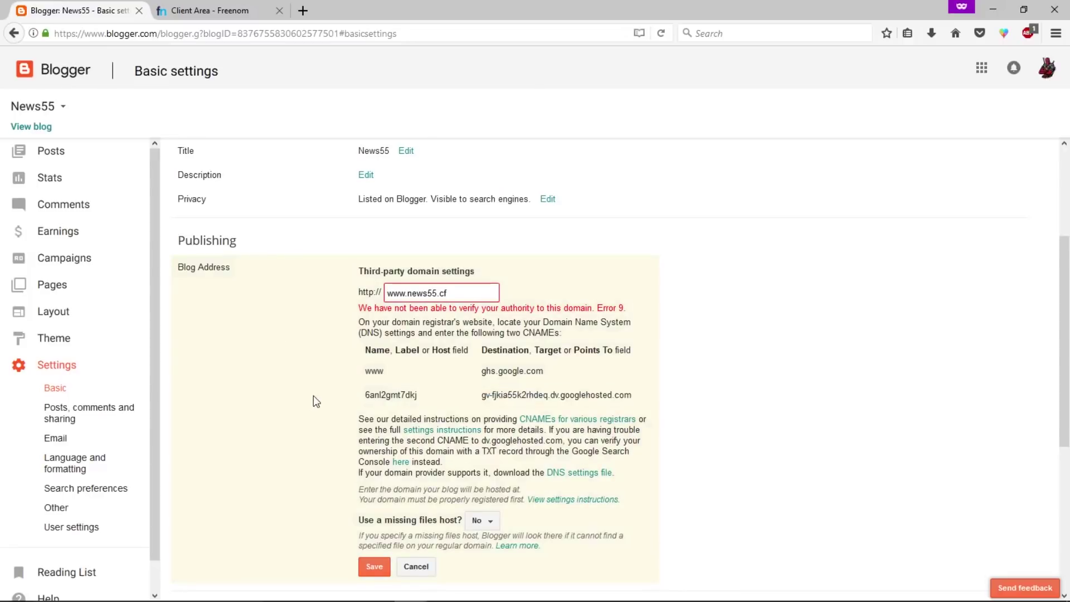
pyautogui.rightClick(427, 439)
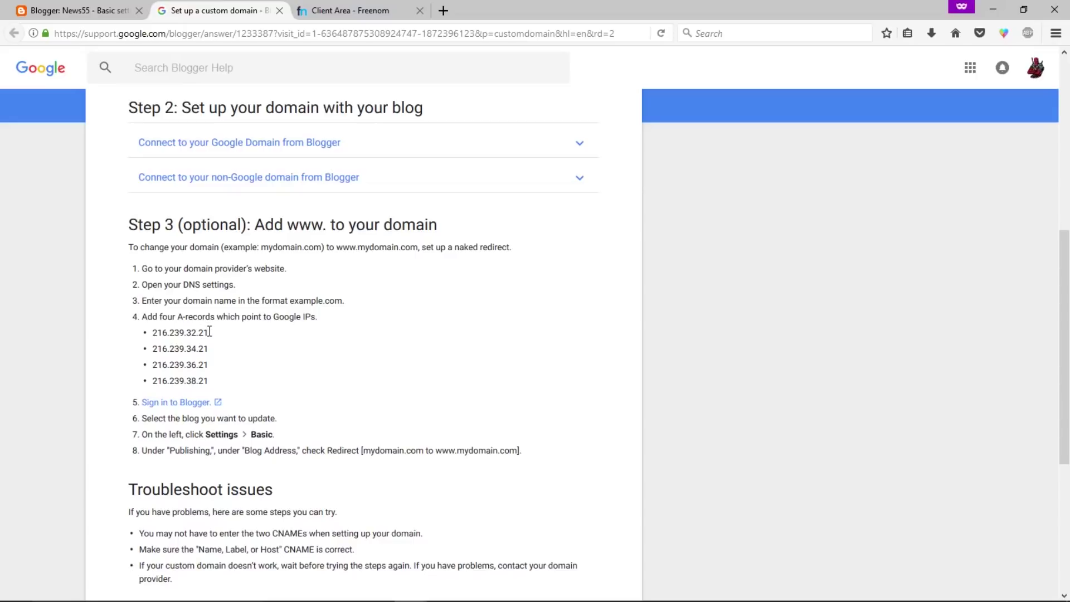
# - Fill the first two A record targets with 216.239.32.21 and 216.239.34.21
pyautogui.moveTo(208, 333); pyautogui.dragTo(151, 333)
pyautogui.rightClick(166, 333)
pyautogui.click(184, 341)
pyautogui.click(340, 11)
pyautogui.click(765, 292)
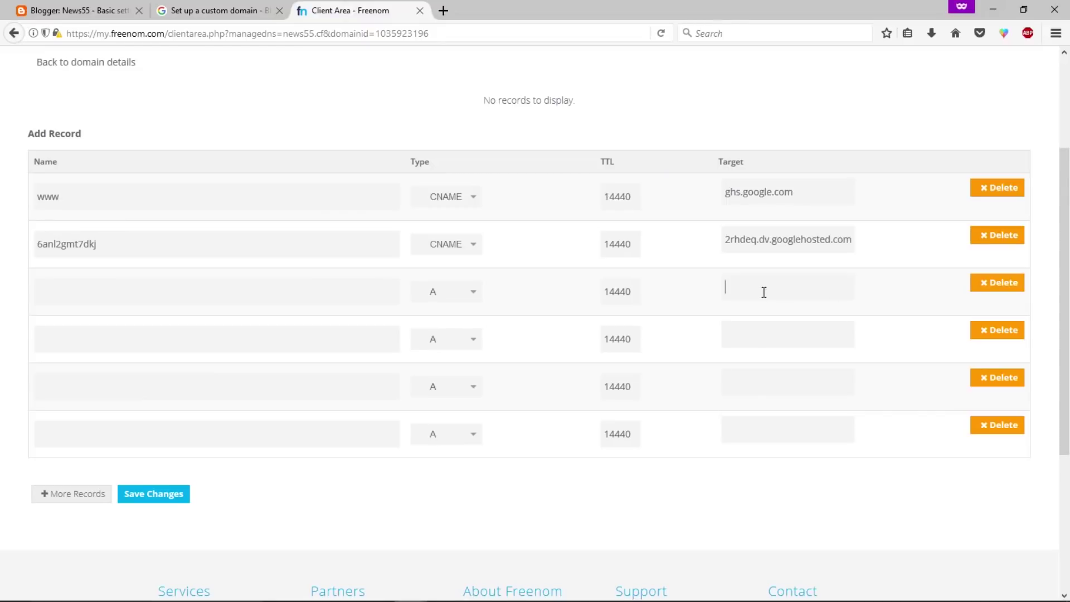
pyautogui.hotkey('ctrl', 'v')
pyautogui.hotkey('ctrl', 'Tab')
pyautogui.hotkey('ctrl', 'Tab')
pyautogui.moveTo(208, 349); pyautogui.dragTo(151, 349)
pyautogui.hotkey('ctrl', 'c')
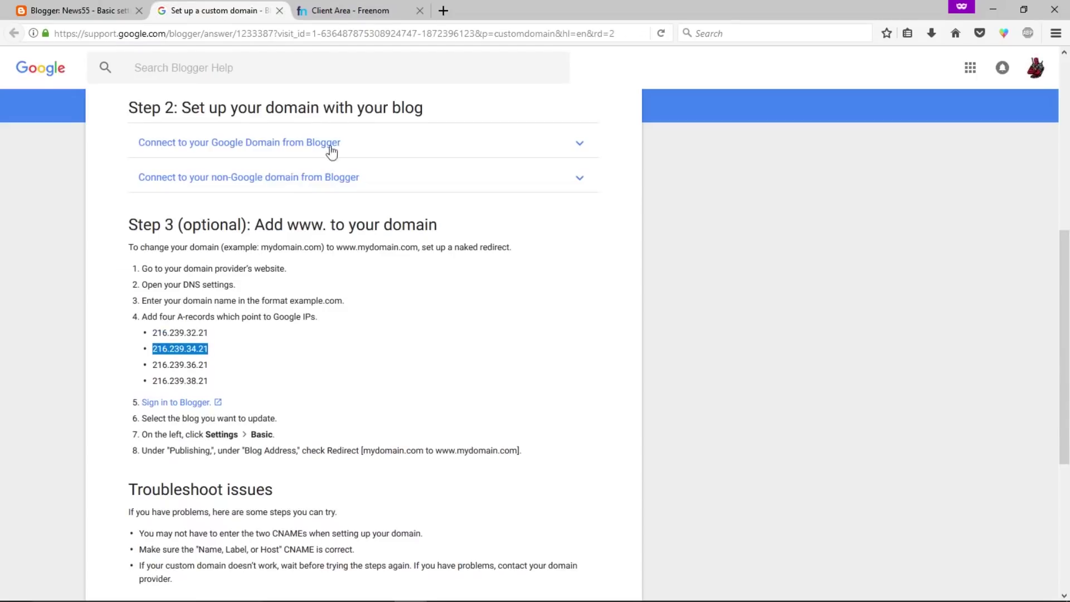
pyautogui.hotkey('ctrl', 'Tab')
pyautogui.click(776, 332)
pyautogui.hotkey('ctrl', 'v')
# - Fill the last two A record targets with 216.239.36.21 and 216.239.38.21, then save all records
pyautogui.hotkey('ctrl', 'Tab')
pyautogui.hotkey('ctrl', 'Tab')
pyautogui.moveTo(209, 365); pyautogui.dragTo(152, 365)
pyautogui.hotkey('ctrl', 'c')
pyautogui.hotkey('ctrl', 'Tab')
pyautogui.click(741, 376)
pyautogui.hotkey('ctrl', 'v')
pyautogui.hotkey('ctrl', 'Tab')
pyautogui.hotkey('ctrl', 'Tab')
pyautogui.moveTo(219, 381); pyautogui.dragTo(151, 382)
pyautogui.hotkey('ctrl', 'c')
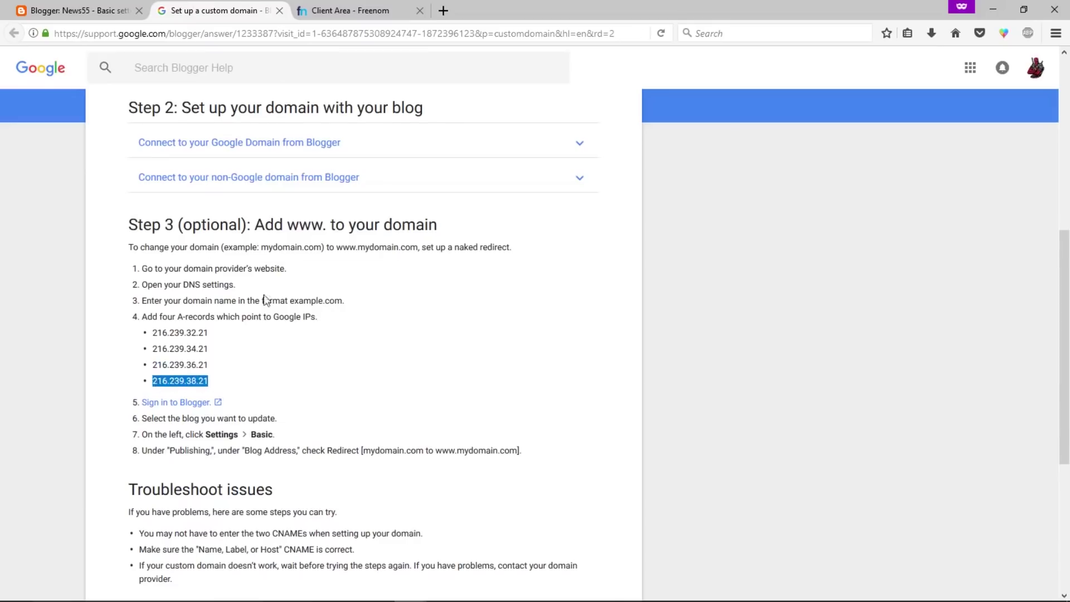
pyautogui.hotkey('ctrl', 'Tab')
pyautogui.click(759, 427)
pyautogui.hotkey('ctrl', 'v')
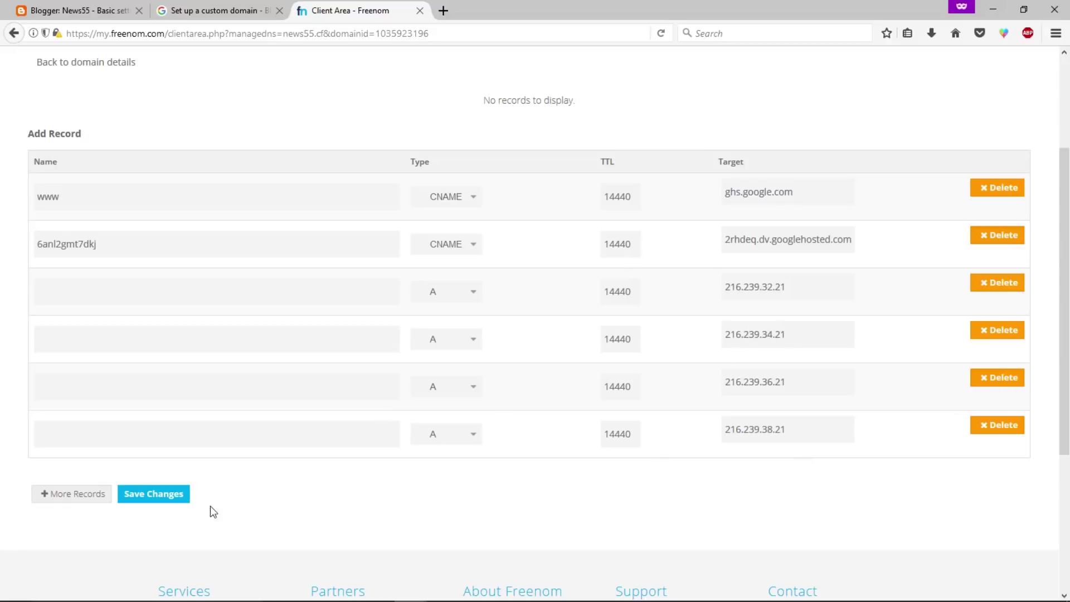
pyautogui.click(156, 496)
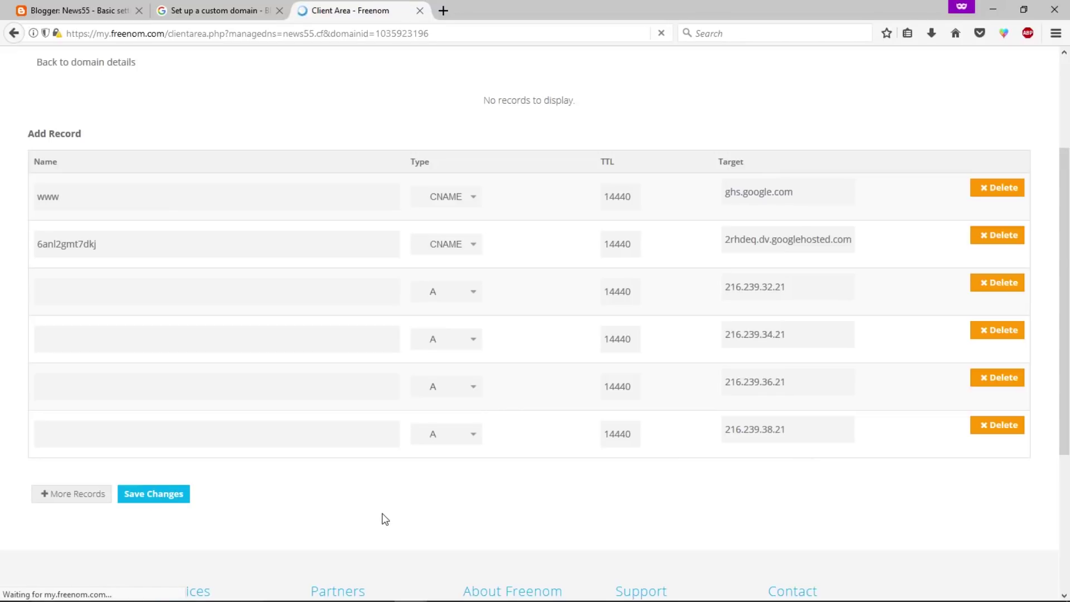
pyautogui.scroll(-4, 381, 329)
pyautogui.scroll(3, 380, 326)
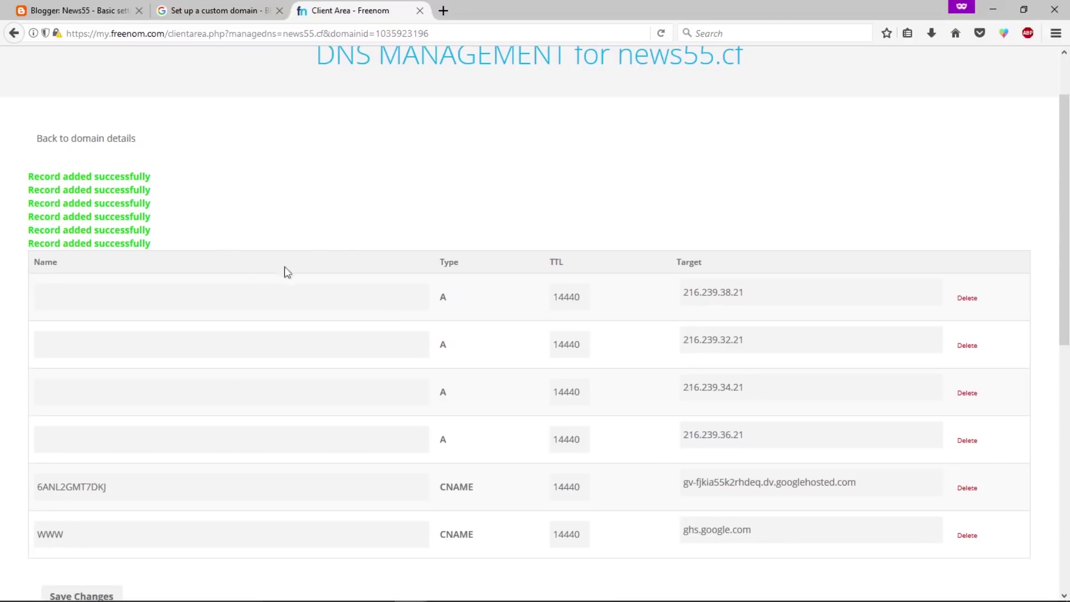
pyautogui.scroll(-6, 325, 337)
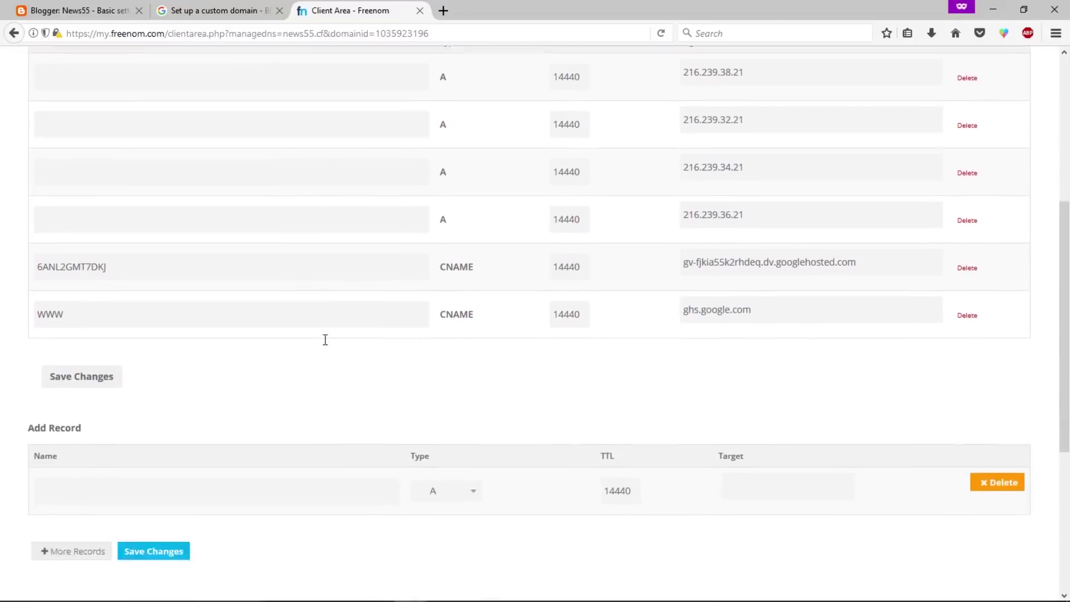
pyautogui.click(72, 7)
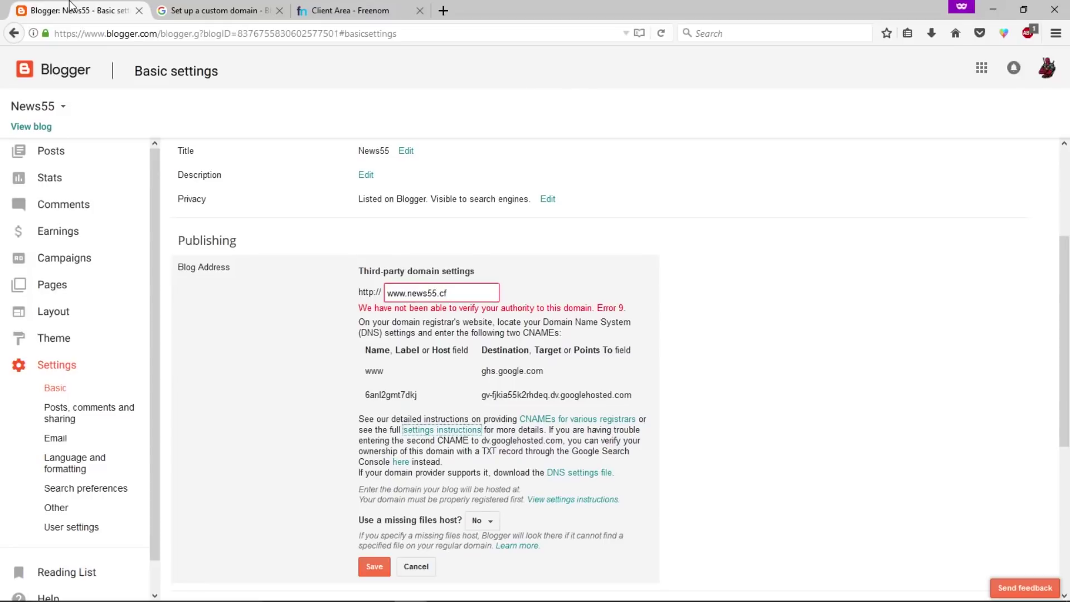
pyautogui.scroll(-2, 228, 348)
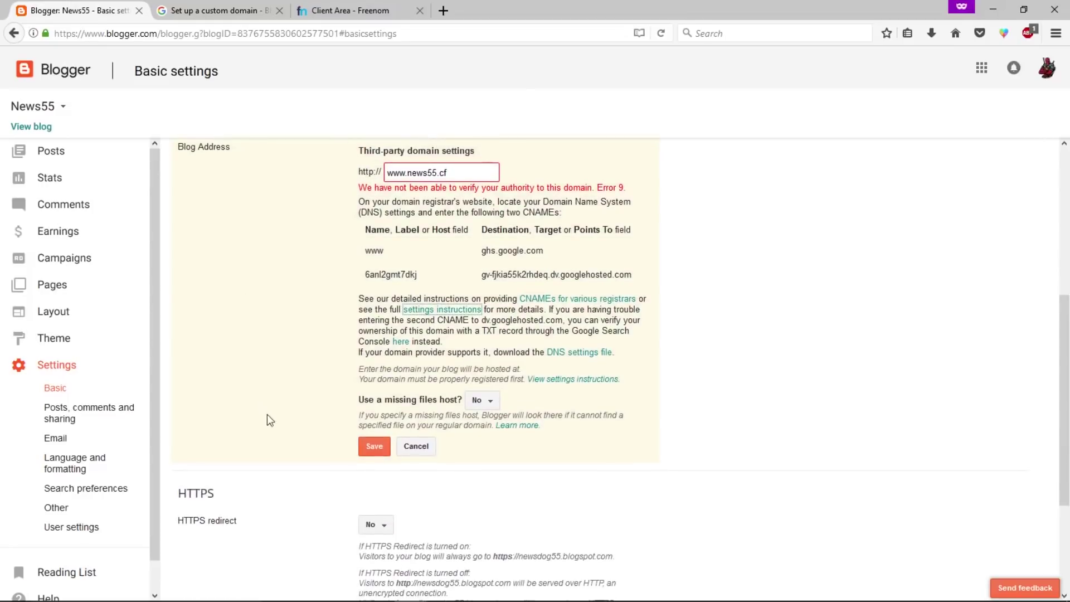
pyautogui.click(373, 453)
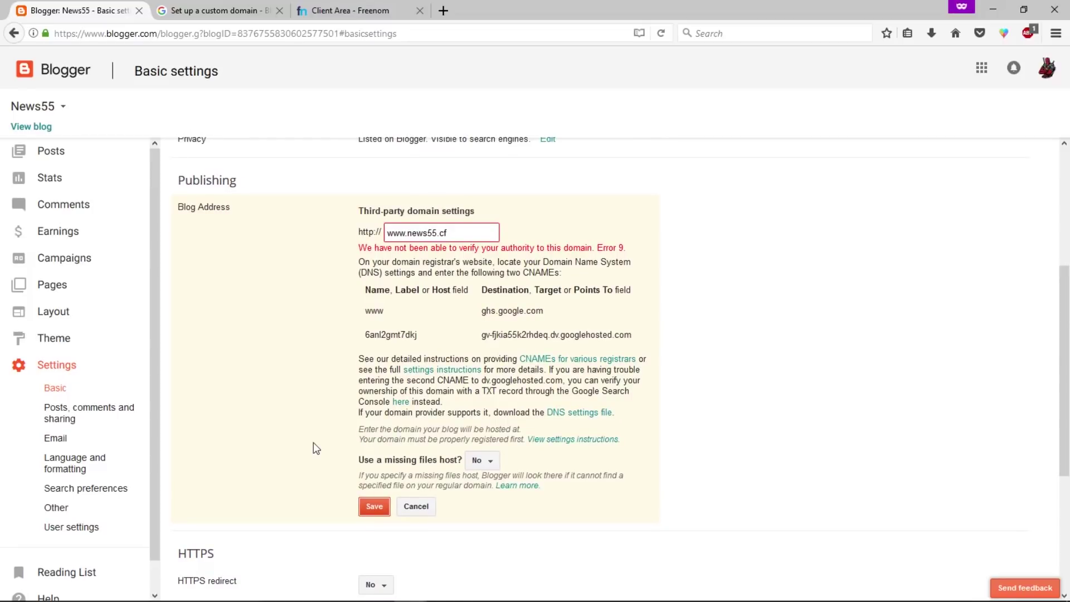
pyautogui.click(375, 507)
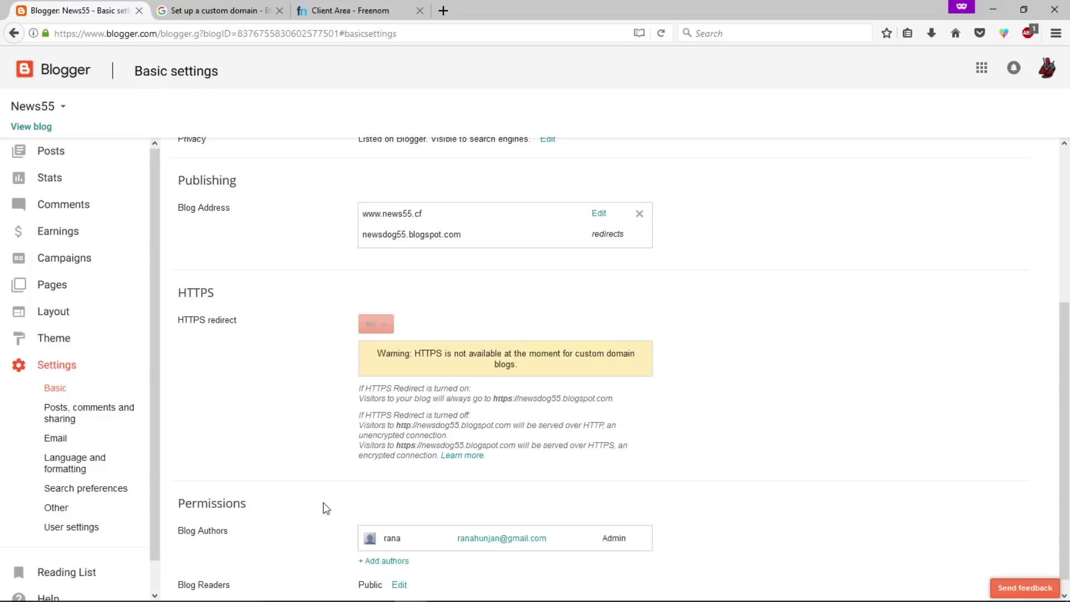
pyautogui.moveTo(431, 212); pyautogui.dragTo(362, 213)
pyautogui.rightClick(385, 214)
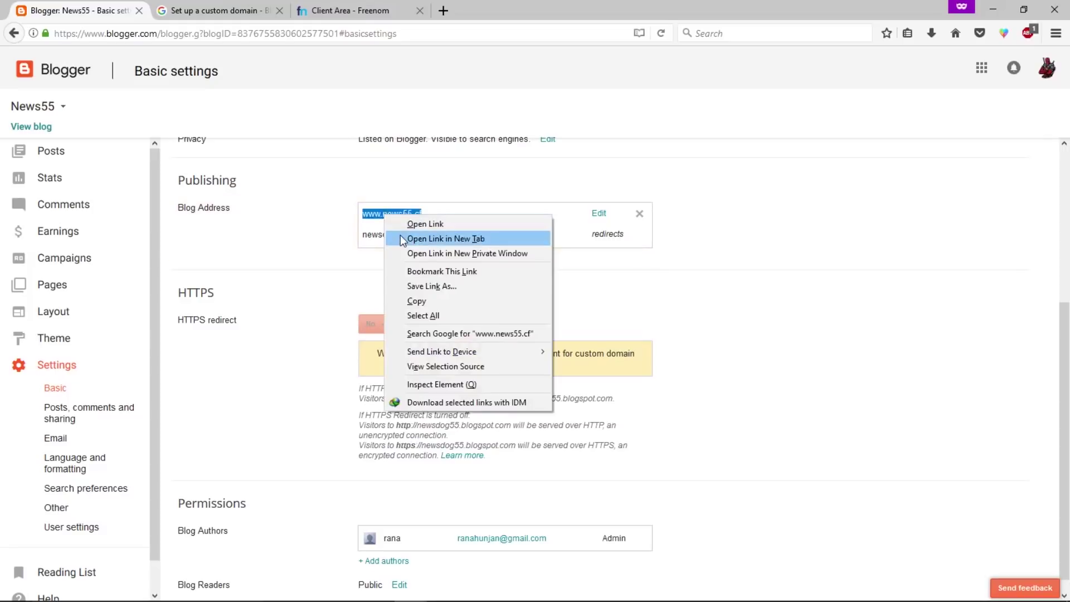
pyautogui.click(401, 238)
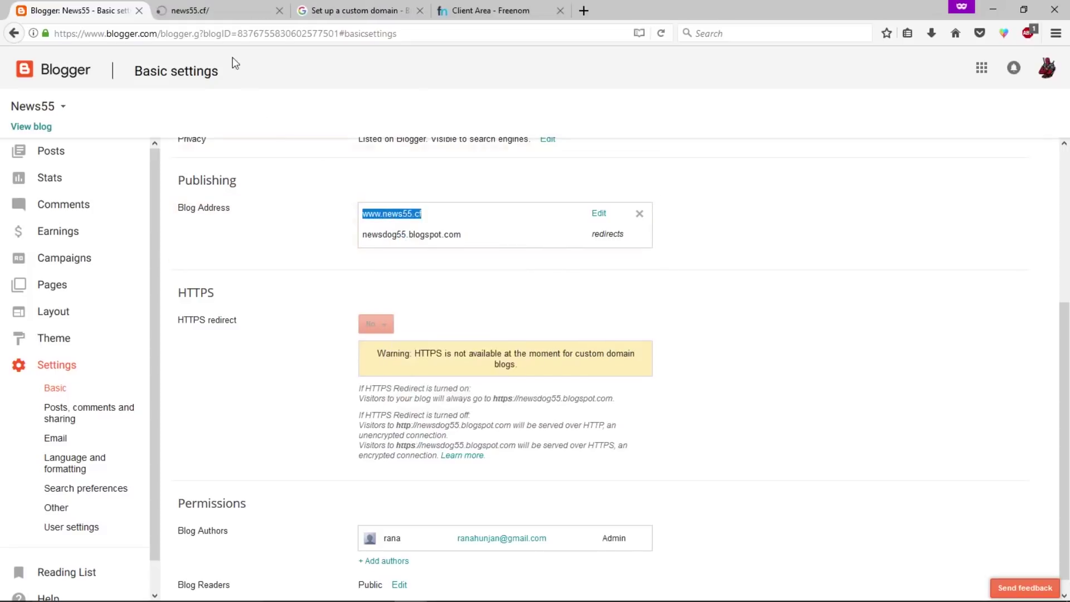
pyautogui.click(220, 10)
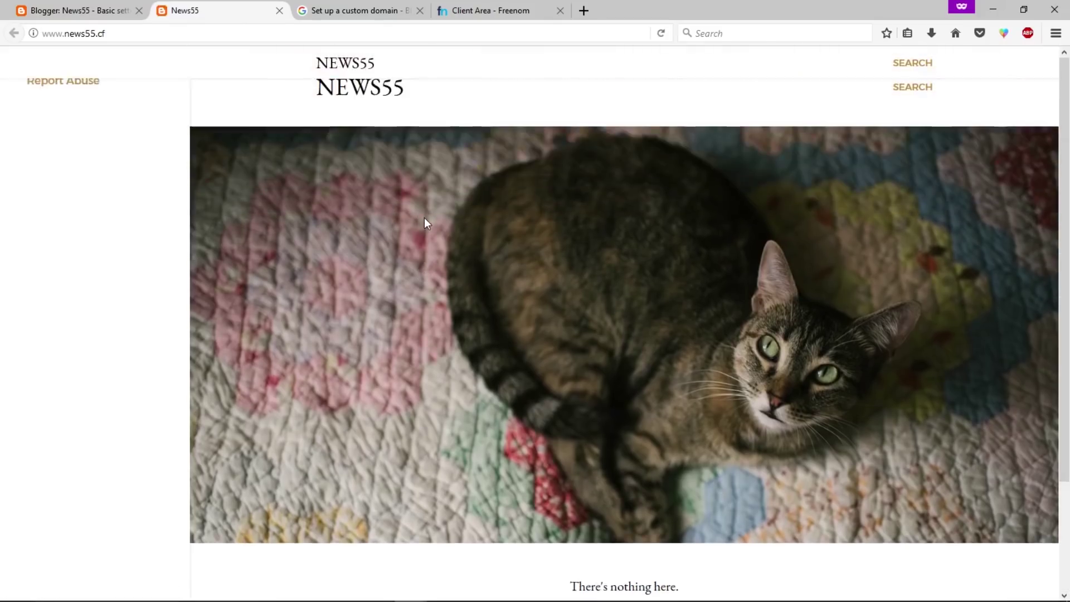